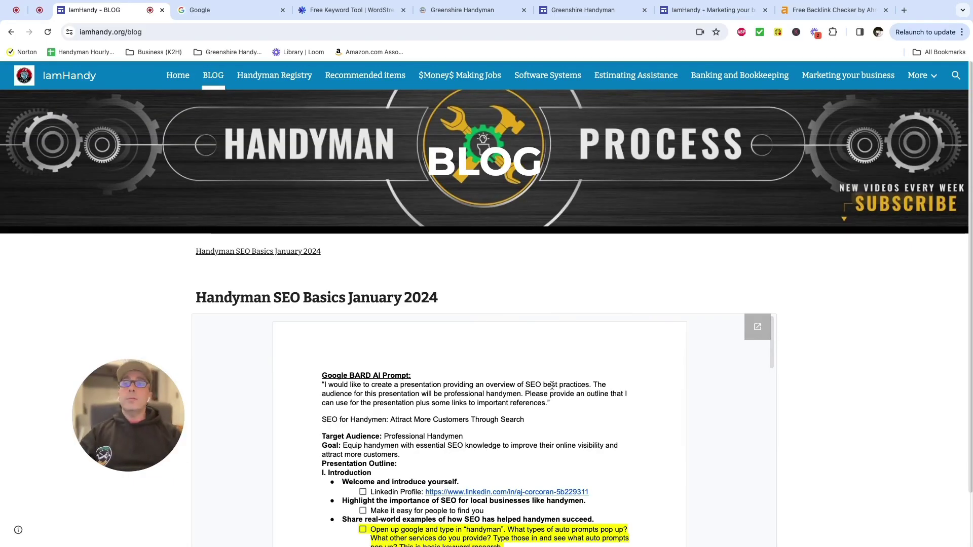
# Highlight the Google BARD AI prompt text in the blog's embedded "Handyman SEO Basics January 2024" document.
pyautogui.moveTo(184, 409); pyautogui.dragTo(163, 362)
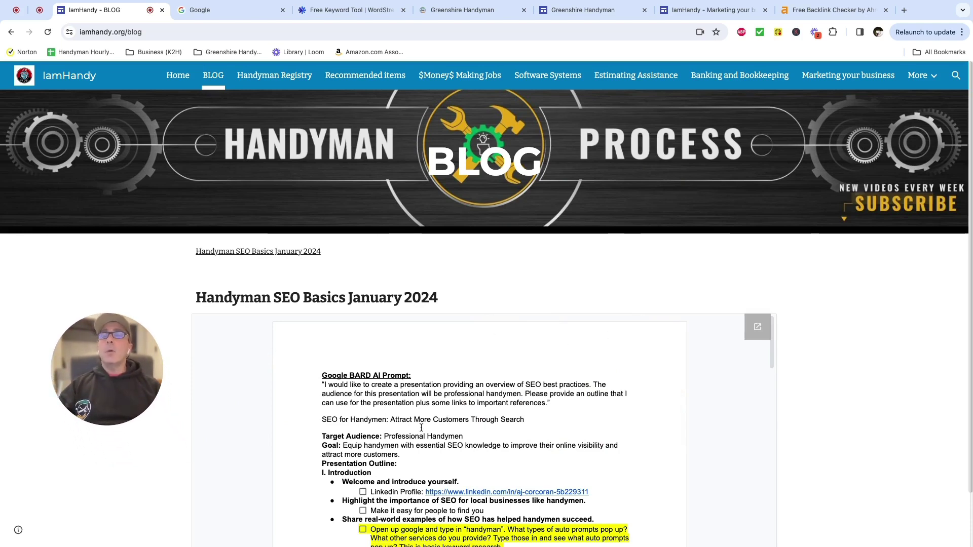
pyautogui.scroll(-2, 867, 380)
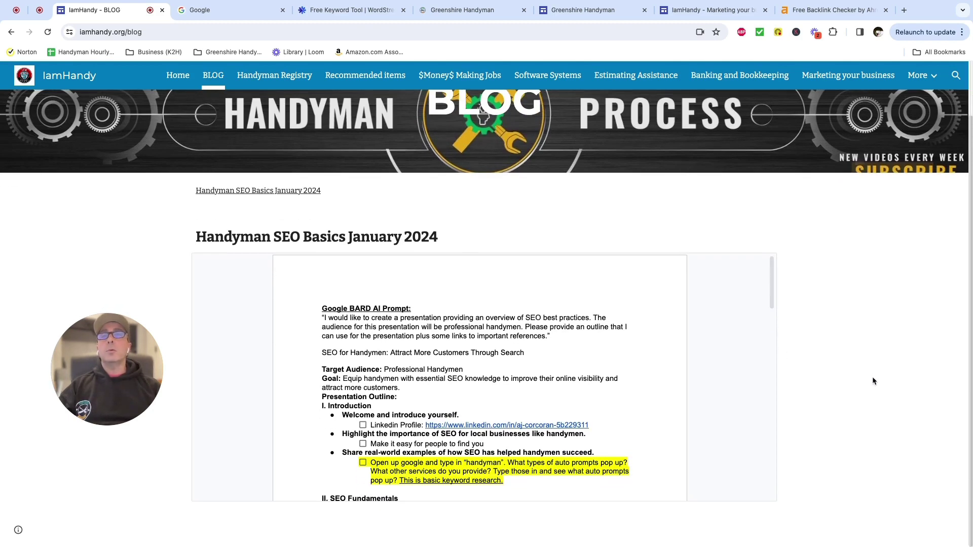
pyautogui.scroll(-1, 562, 396)
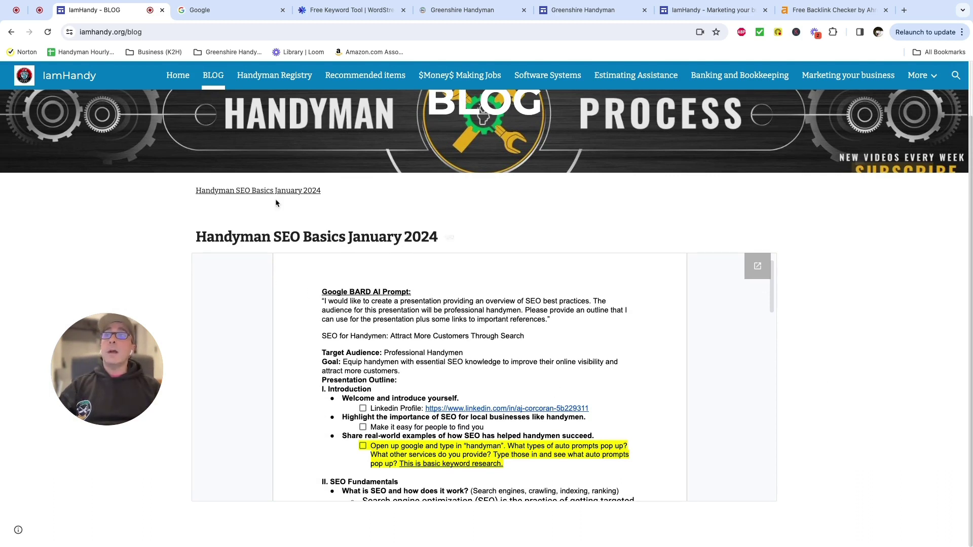
pyautogui.scroll(1, 275, 203)
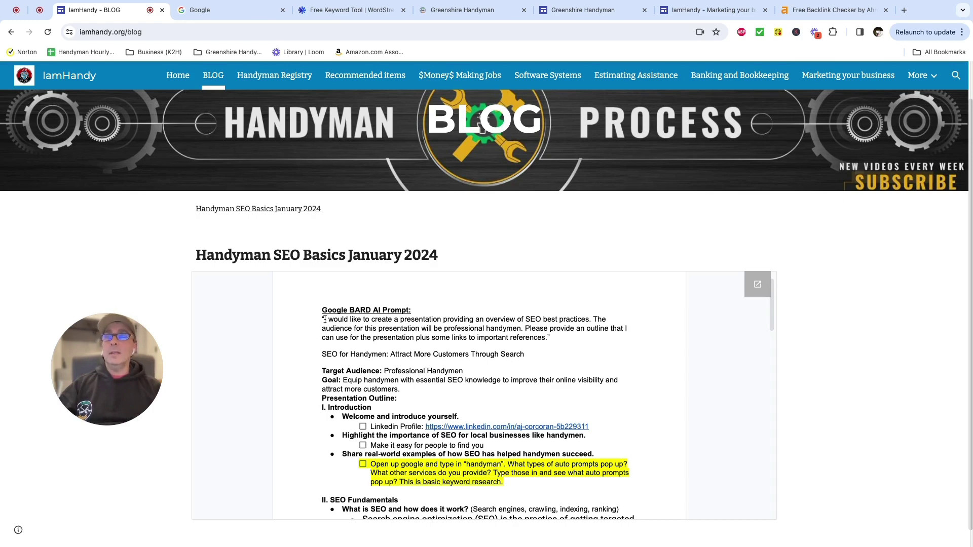
pyautogui.moveTo(327, 310); pyautogui.dragTo(401, 311)
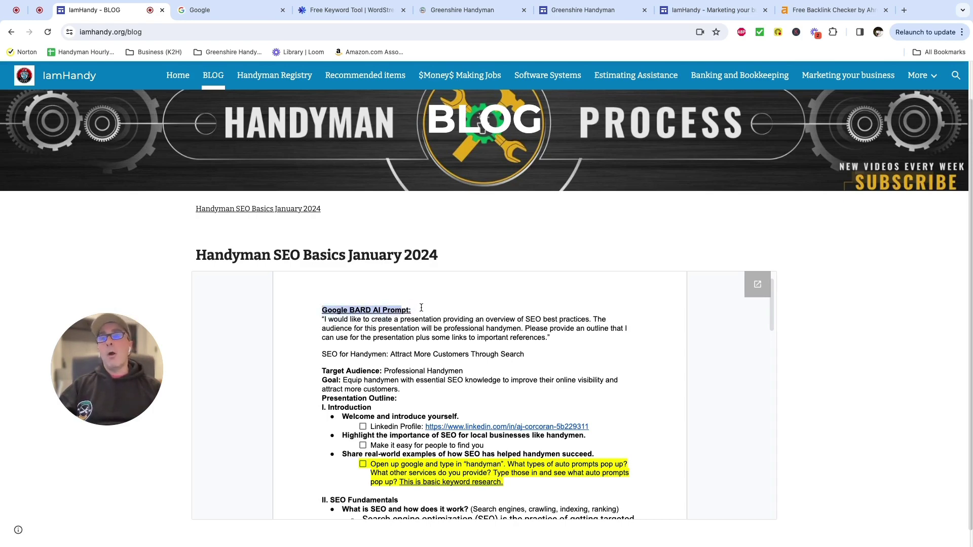
pyautogui.click(421, 307)
pyautogui.moveTo(323, 320); pyautogui.dragTo(553, 339)
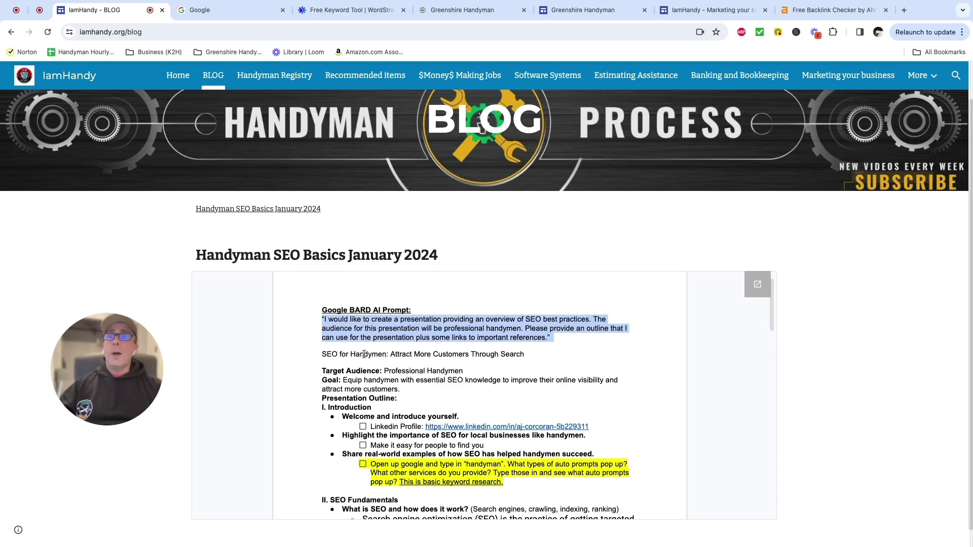
# Skim the embedded SEO presentation outline through to its Important References and return to the beginning.
pyautogui.scroll(-4, 329, 378)
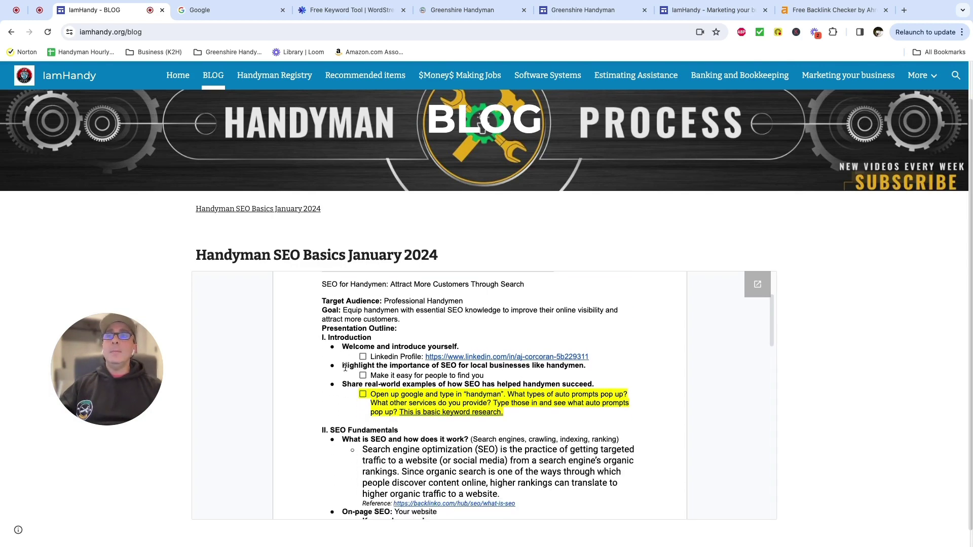
pyautogui.scroll(-15, 357, 378)
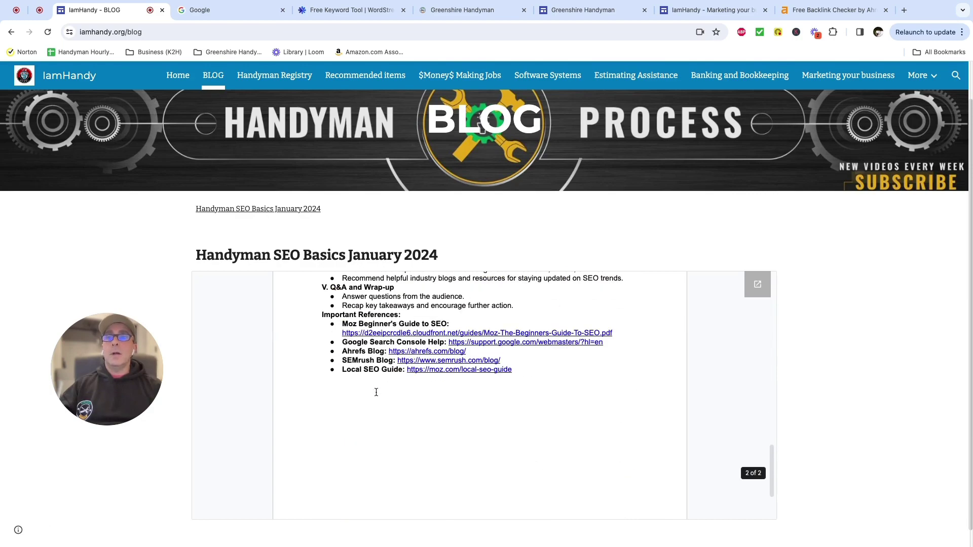
pyautogui.scroll(12, 376, 392)
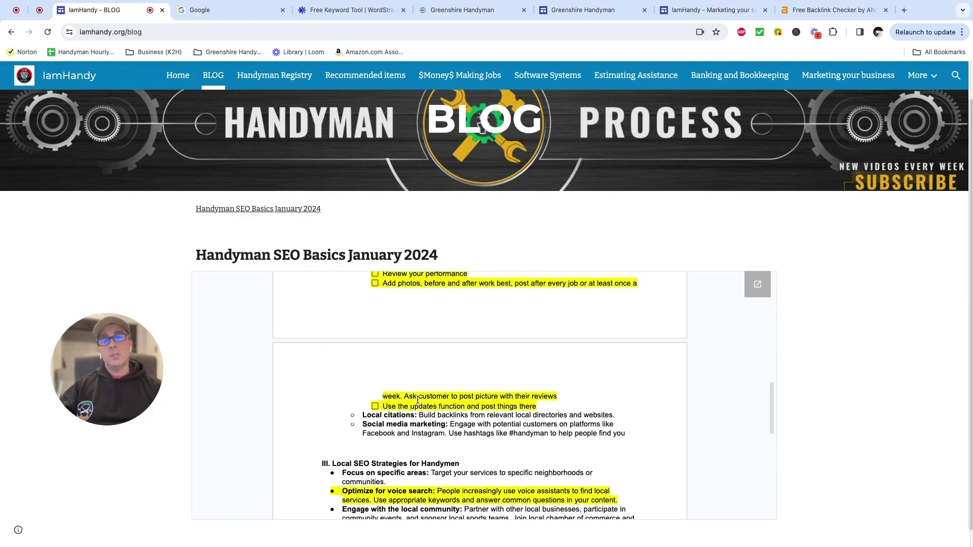
pyautogui.scroll(10, 418, 400)
pyautogui.scroll(-4, 418, 400)
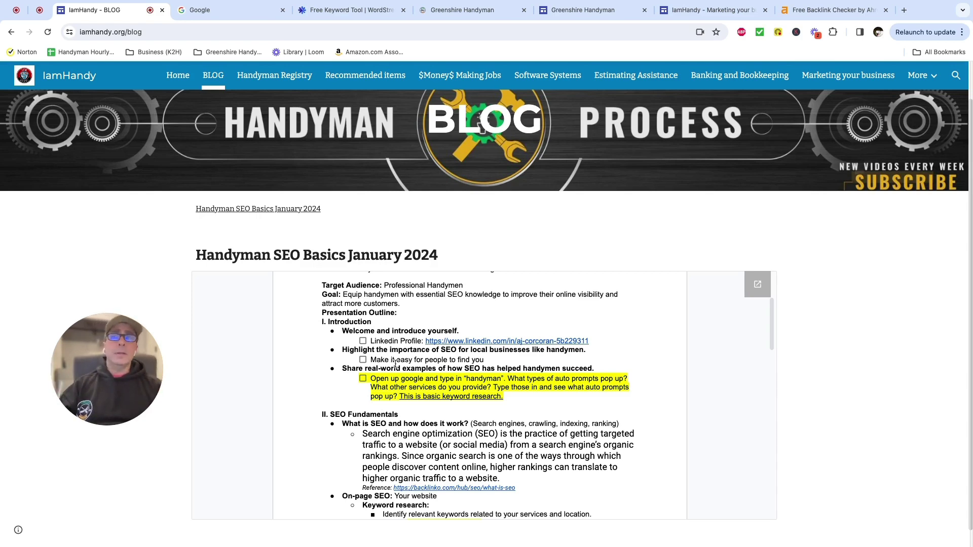
pyautogui.scroll(3, 439, 432)
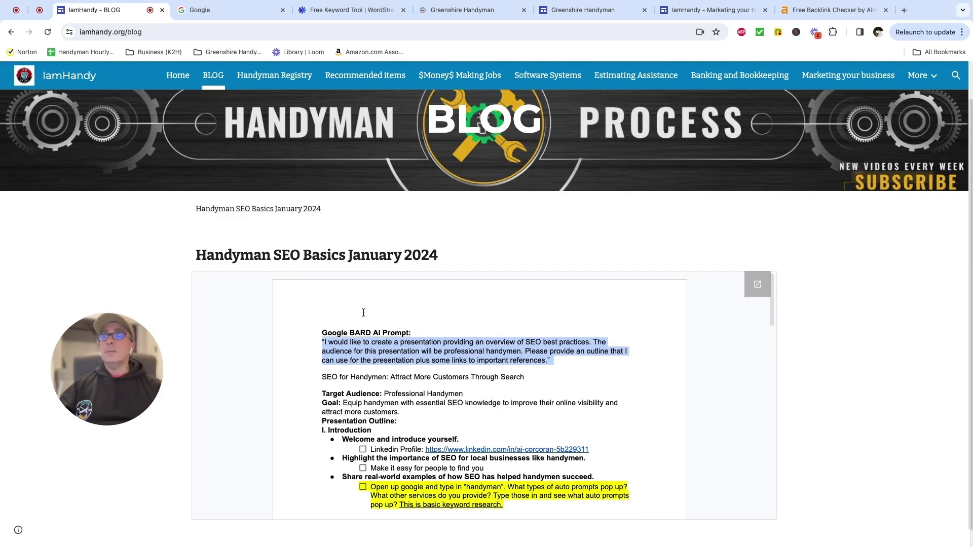
# Take the blog browser window out of full screen and arrange it side by side with the Handyman SEO document window.
pyautogui.hotkey('ctrl', 'Up')
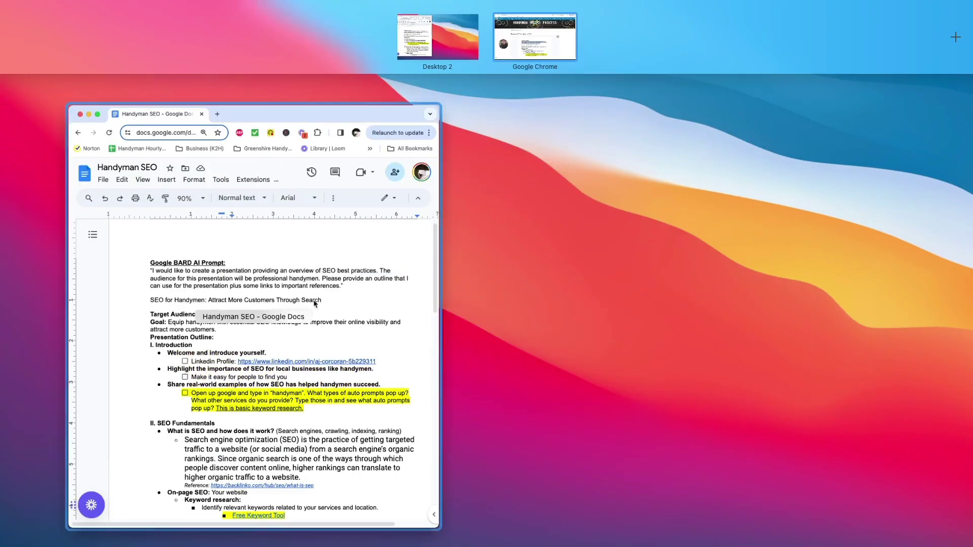
pyautogui.click(324, 215)
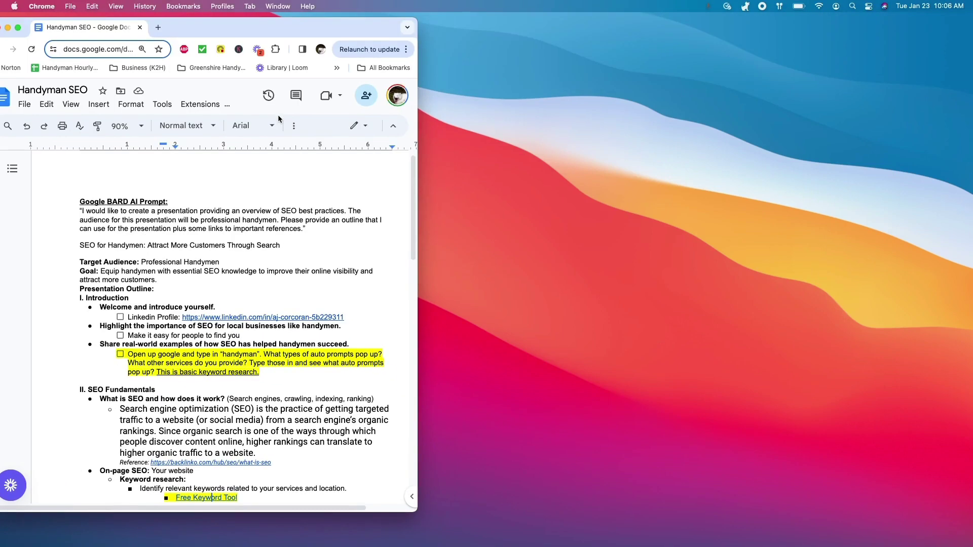
pyautogui.hotkey('ctrl', 'Up')
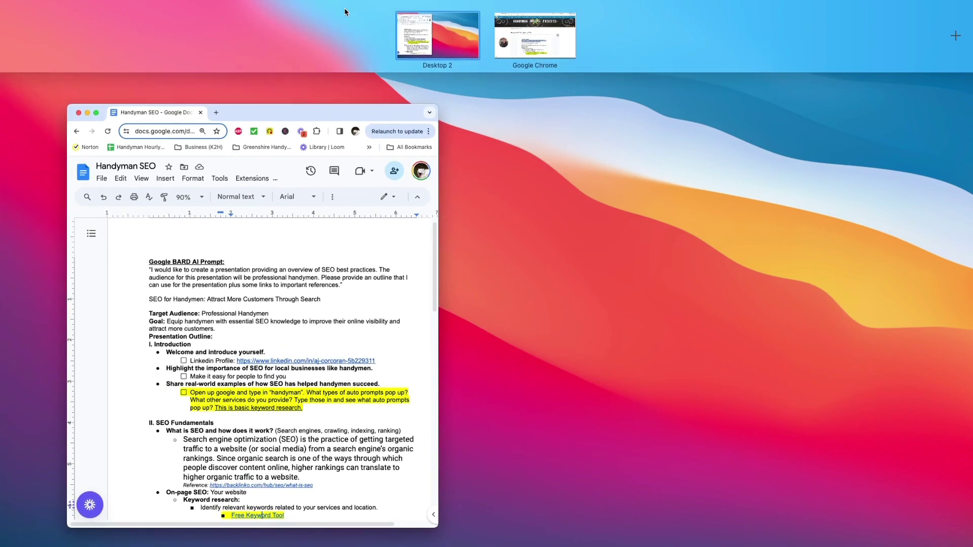
pyautogui.click(527, 44)
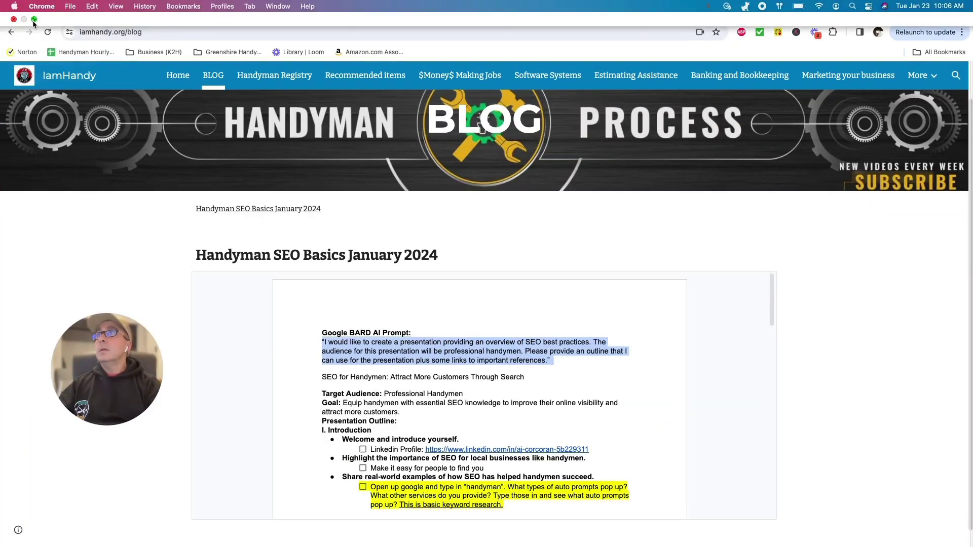
pyautogui.click(34, 19)
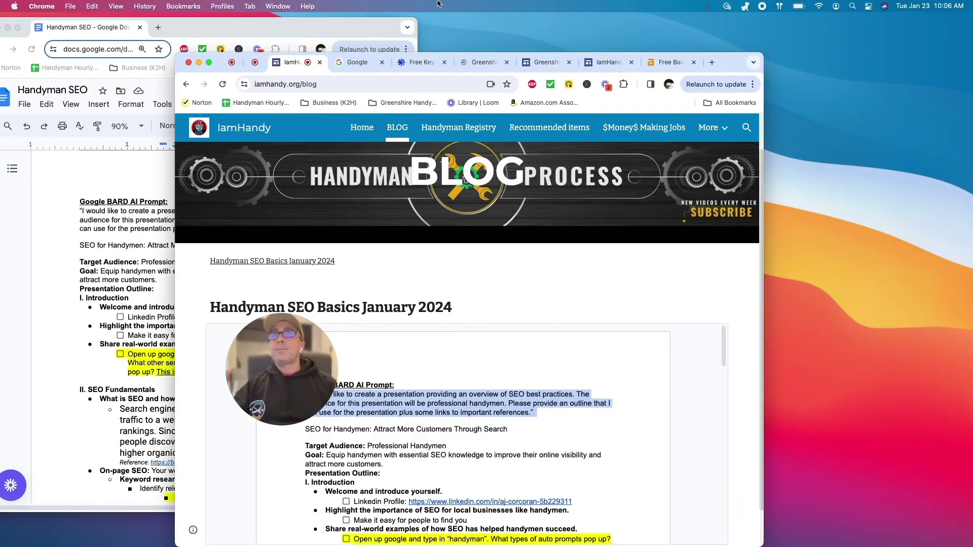
pyautogui.moveTo(719, 62); pyautogui.dragTo(937, 23)
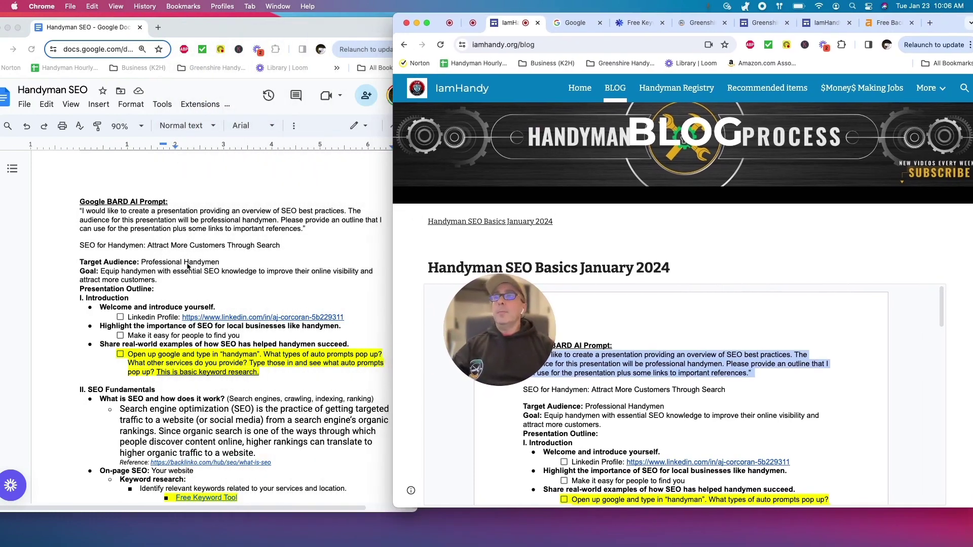
pyautogui.moveTo(296, 27); pyautogui.dragTo(285, 22)
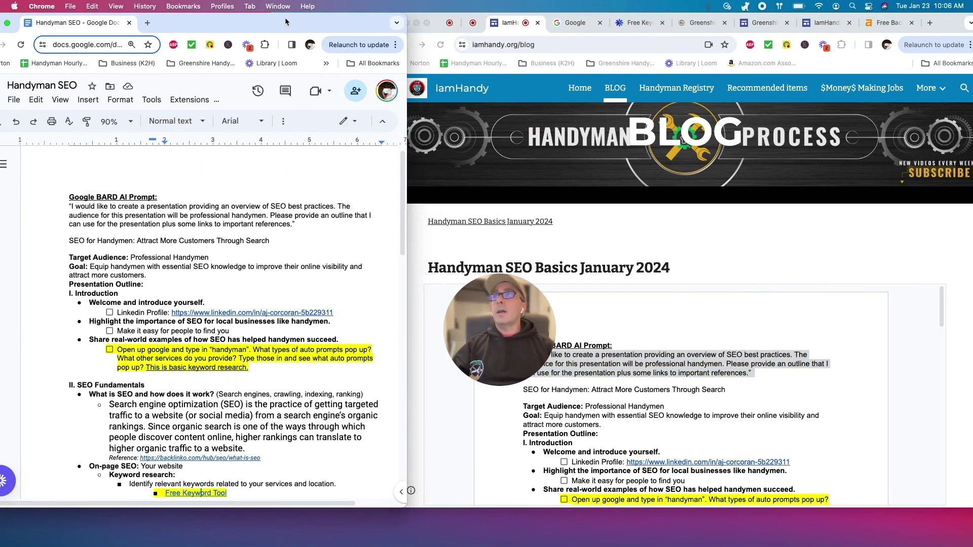
pyautogui.click(474, 337)
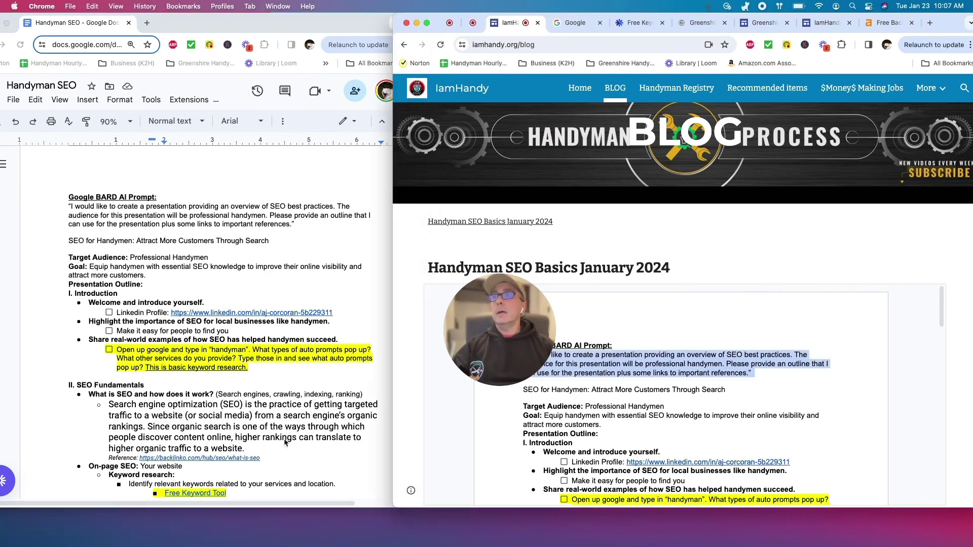
pyautogui.moveTo(474, 337); pyautogui.dragTo(447, 421)
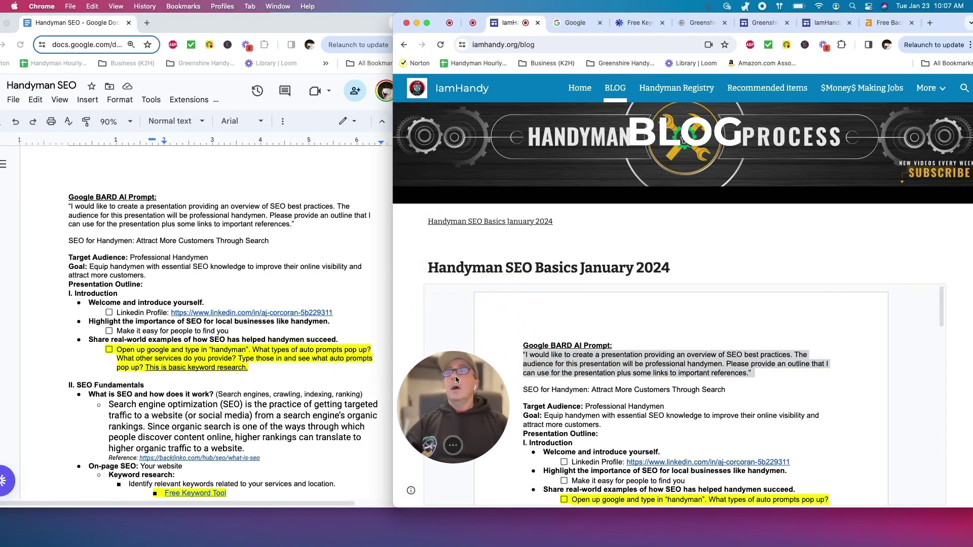
# Enter "handyman" on the Google page and run the suggested search "handyman near me".
pyautogui.scroll(1, 181, 287)
pyautogui.scroll(-1, 181, 287)
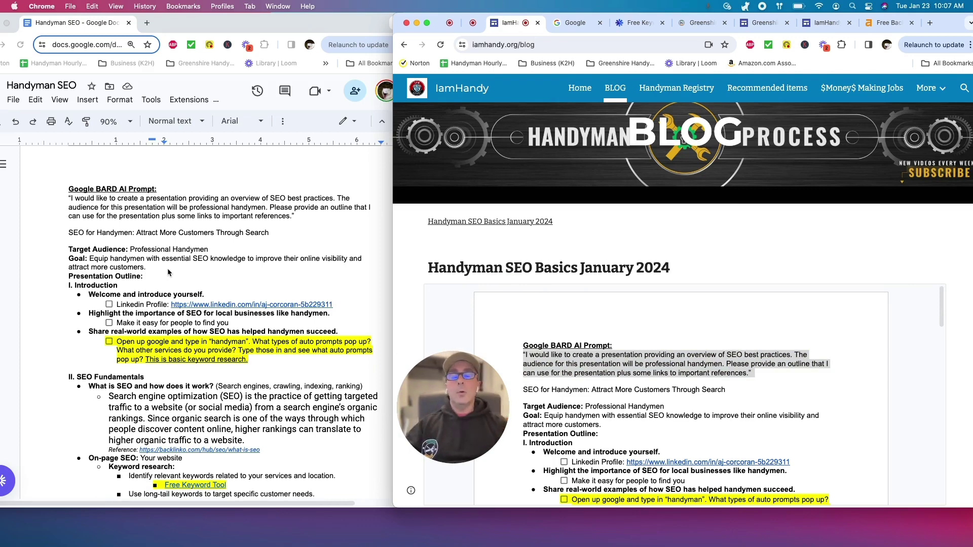
pyautogui.scroll(-1, 162, 312)
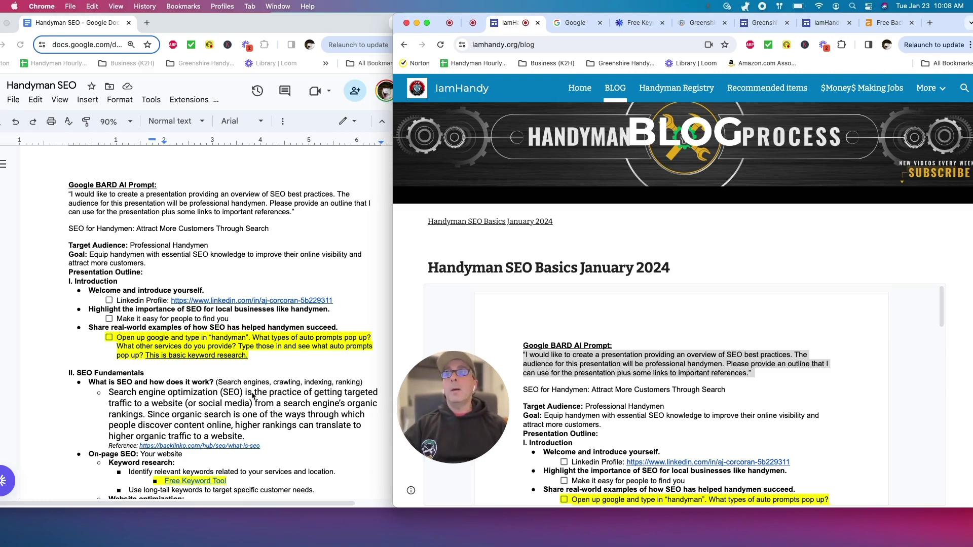
pyautogui.click(573, 23)
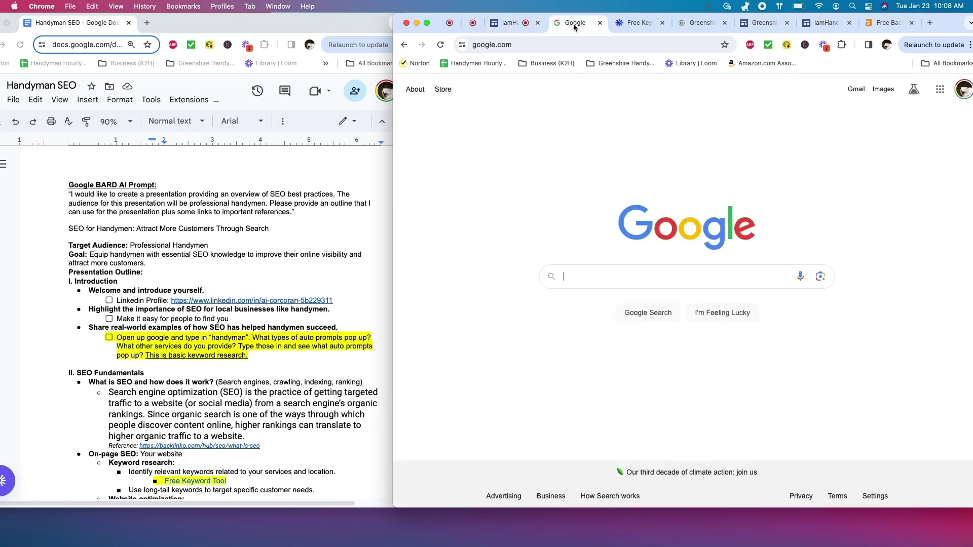
pyautogui.click(627, 280)
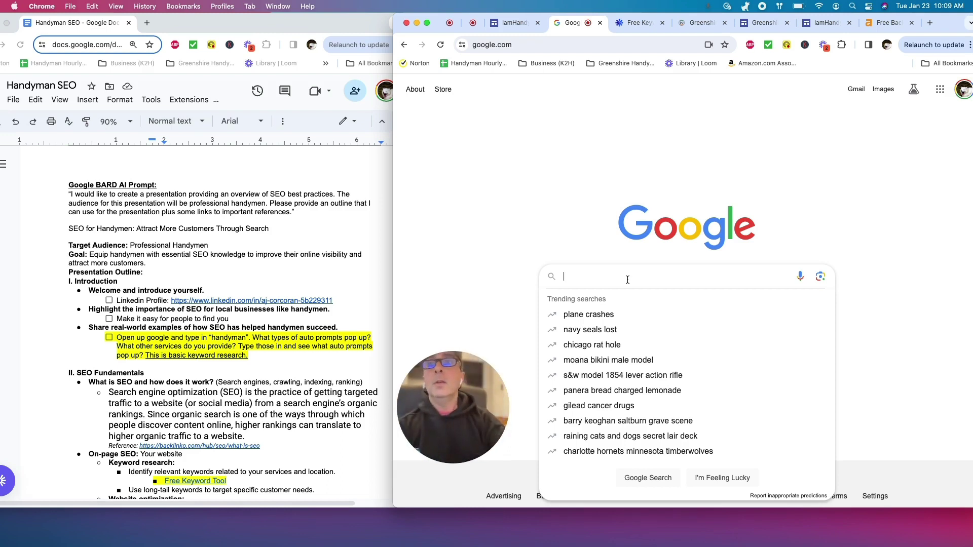
pyautogui.write('hand')
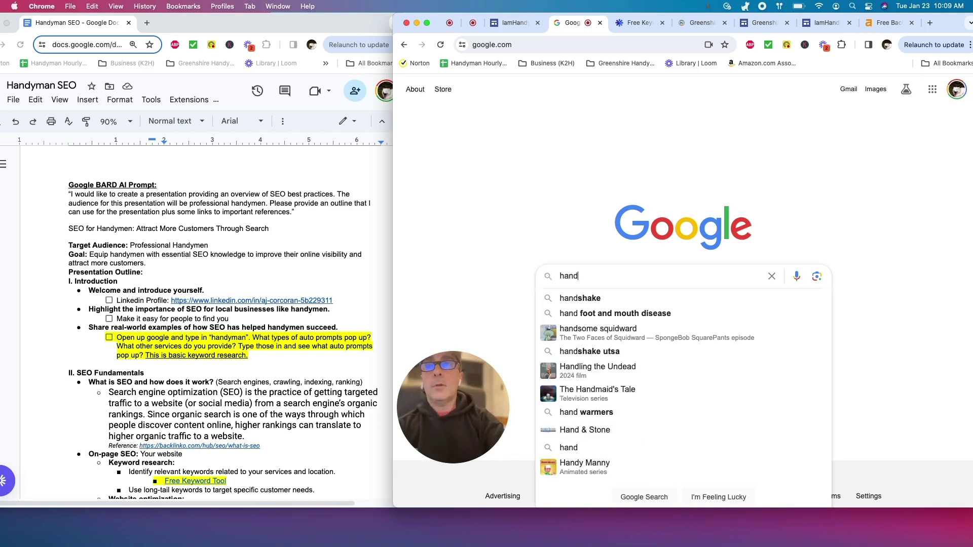
pyautogui.write('yman')
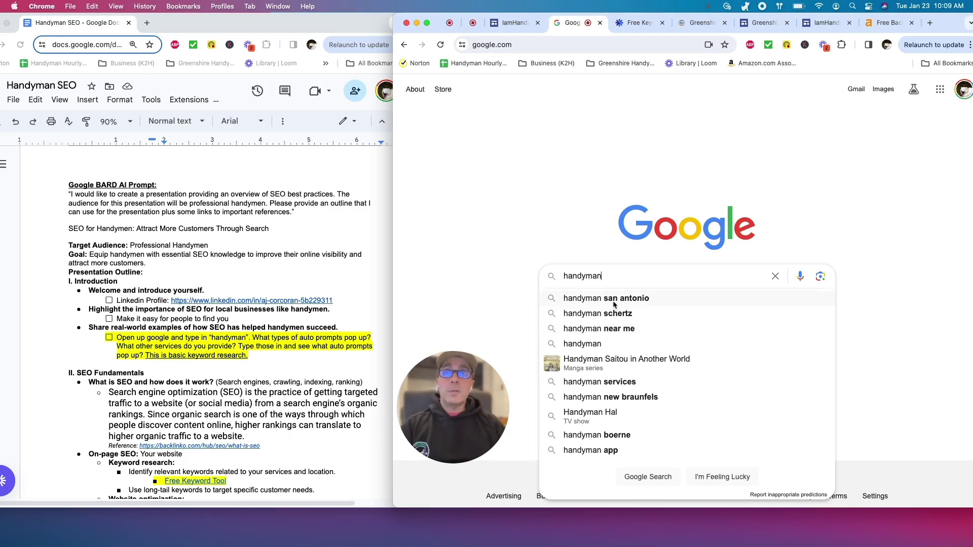
pyautogui.click(619, 328)
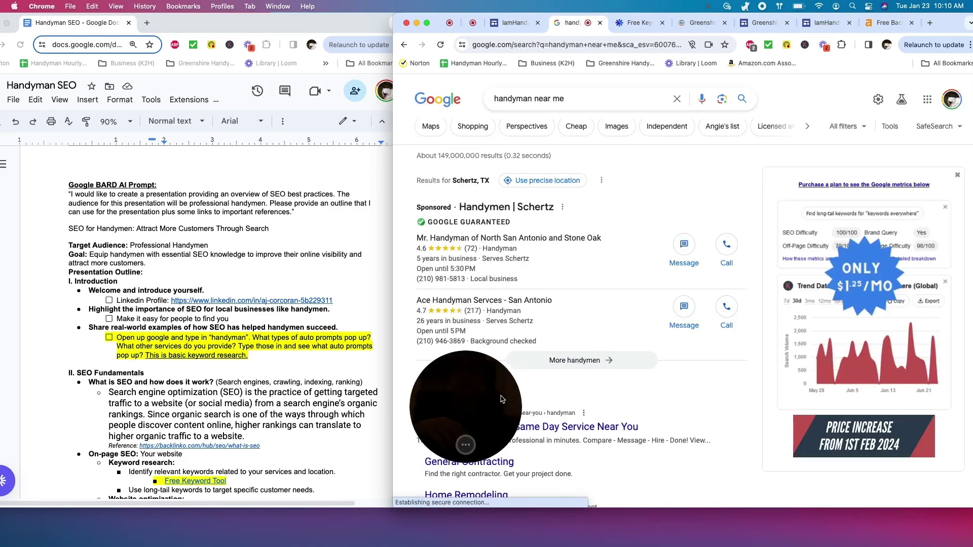
# Examine the sponsored handyman listings and the site's search performance in the "handyman near me" results.
pyautogui.moveTo(488, 395); pyautogui.dragTo(754, 431)
pyautogui.click(456, 244)
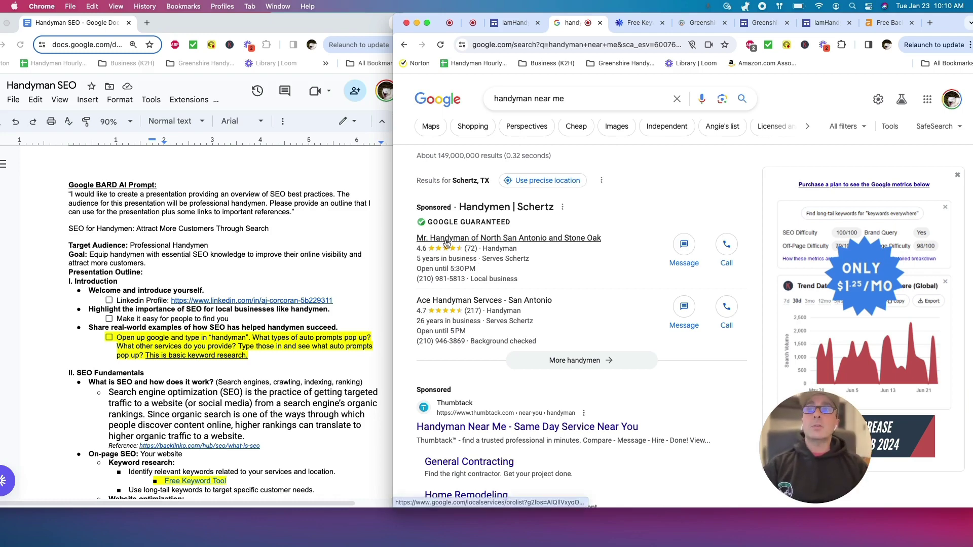
pyautogui.scroll(-1, 446, 252)
pyautogui.scroll(-5, 545, 353)
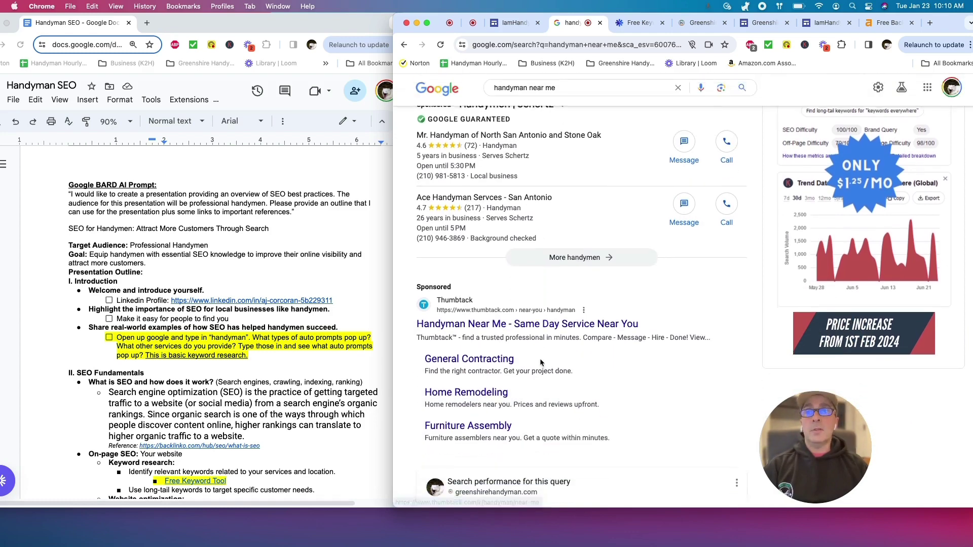
pyautogui.scroll(-8, 540, 373)
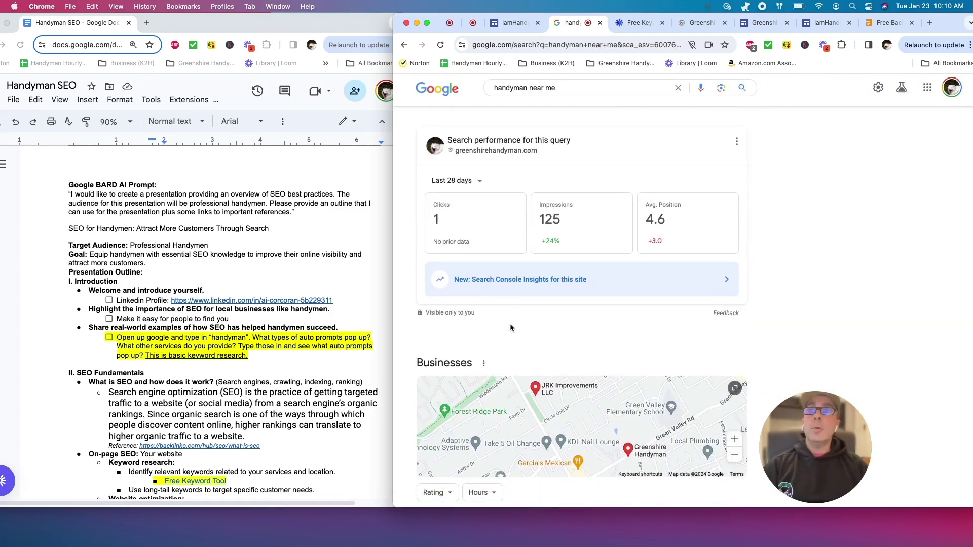
pyautogui.scroll(-2, 506, 334)
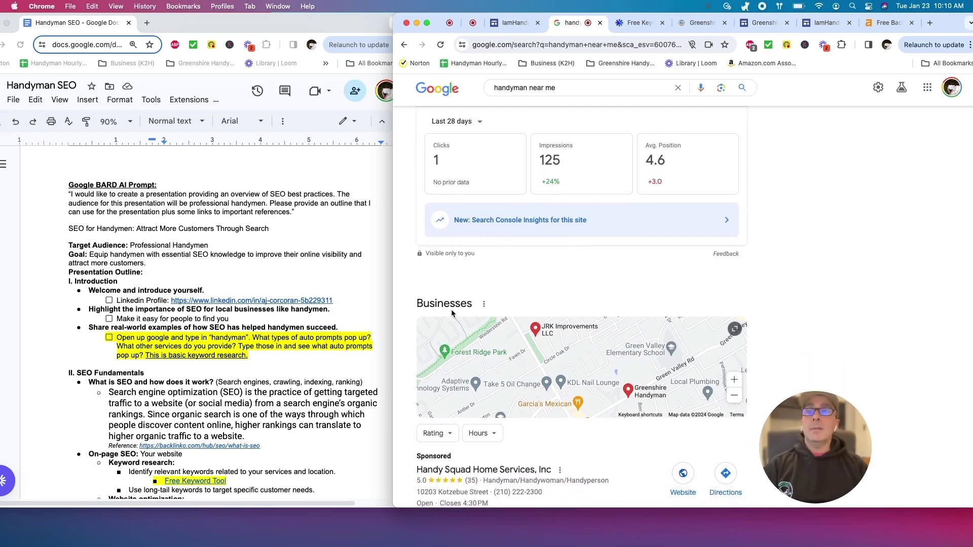
# Enlarge the Businesses map and review the local handyman listings beneath it, including Greenshire Handyman.
pyautogui.click(528, 341)
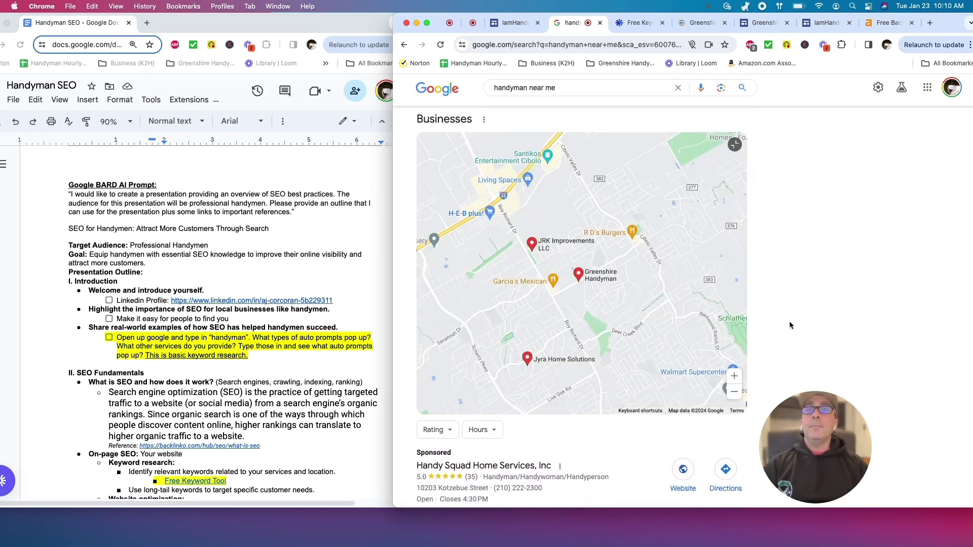
pyautogui.scroll(-4, 798, 322)
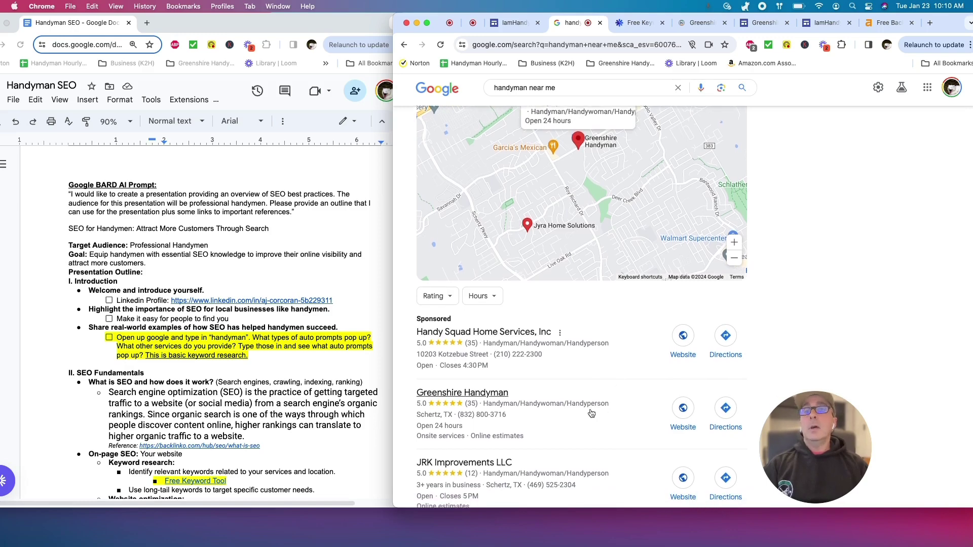
pyautogui.scroll(-1, 585, 423)
pyautogui.scroll(-3, 585, 423)
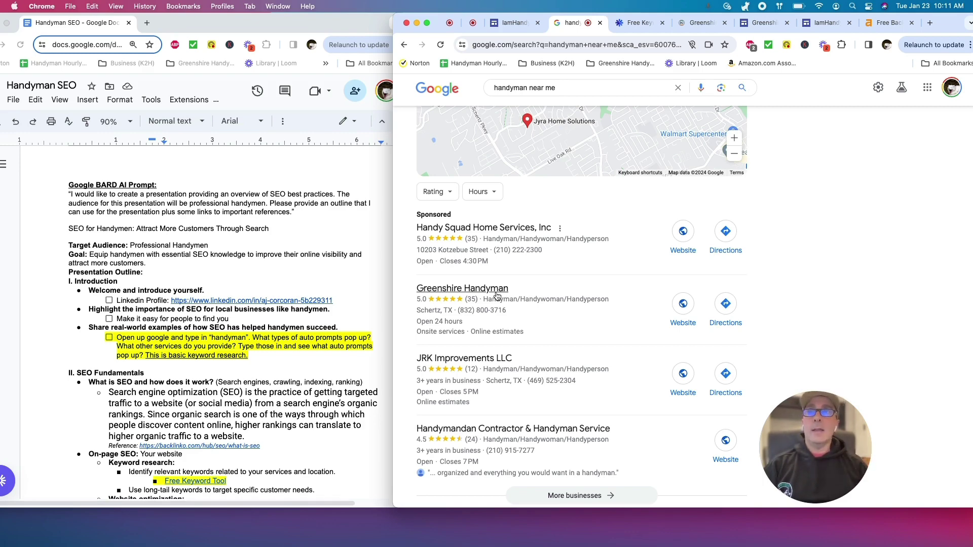
pyautogui.scroll(1, 502, 311)
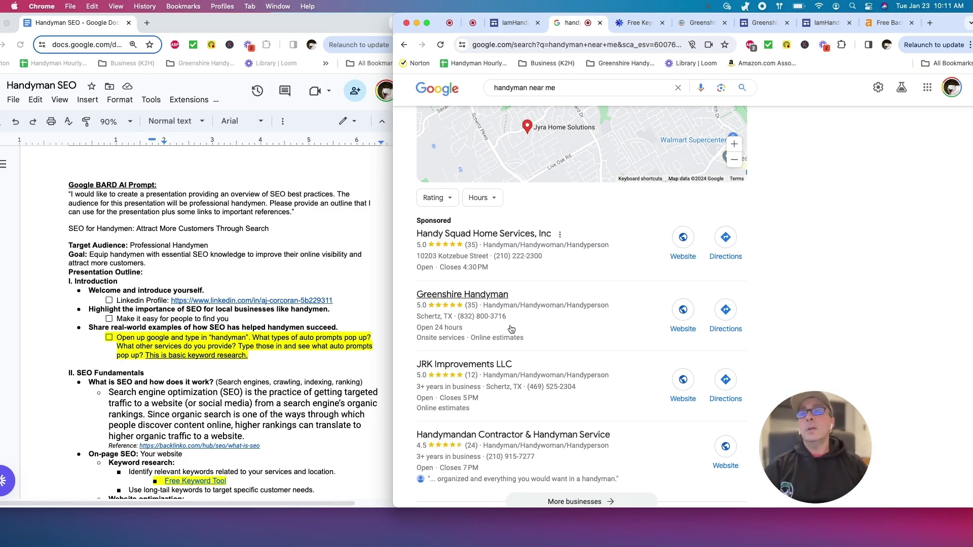
# Read the outline's SEO Fundamentals section, from the SEO definition through on-page keyword research to the Google My Business points.
pyautogui.scroll(1, 515, 323)
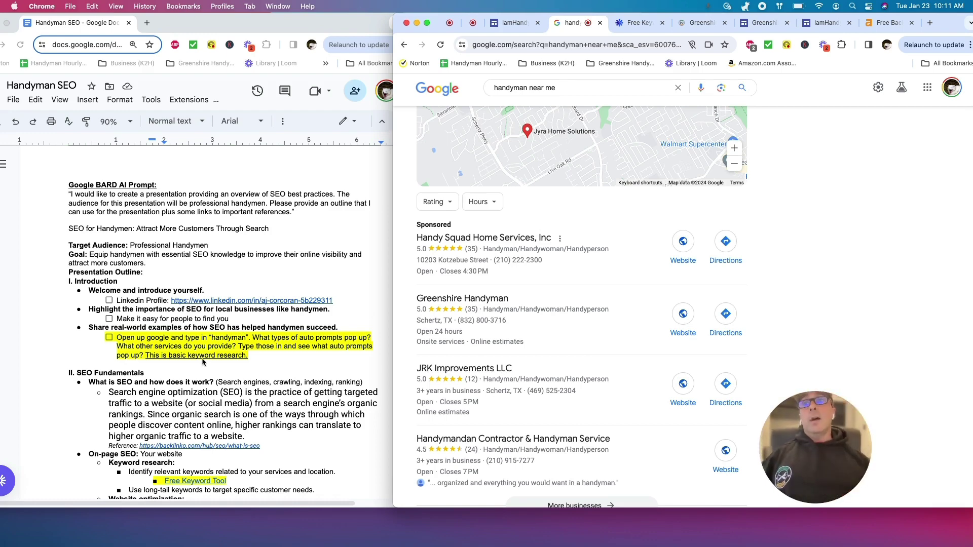
pyautogui.scroll(1, 507, 378)
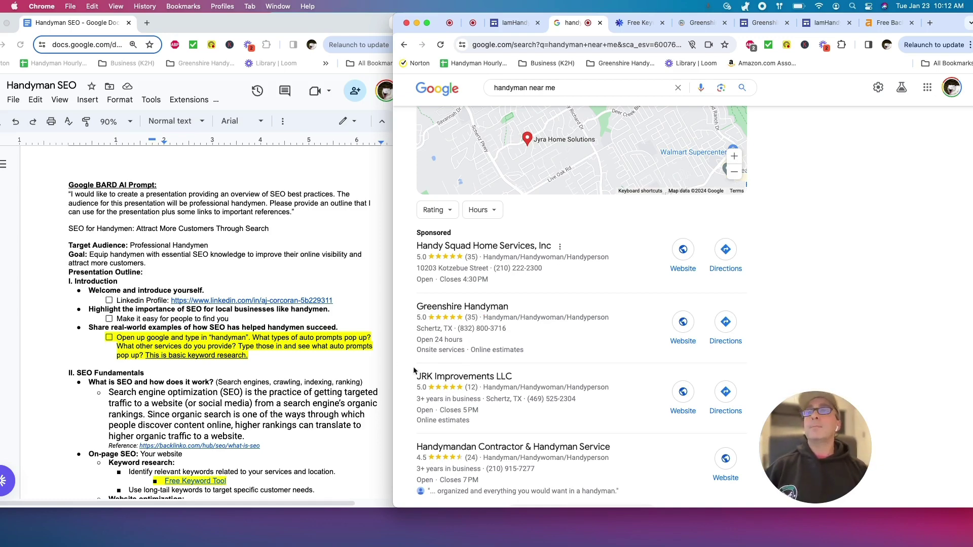
pyautogui.click(283, 398)
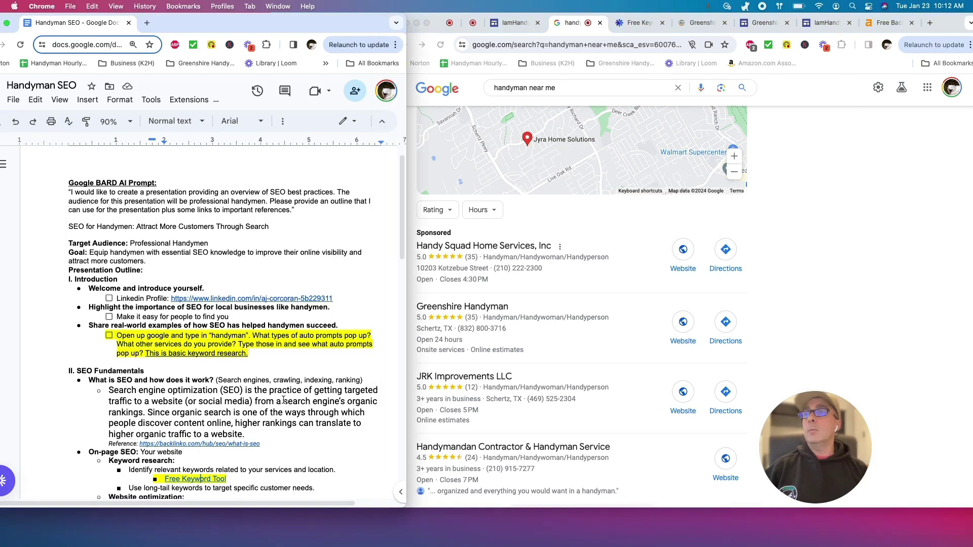
pyautogui.scroll(-2, 283, 400)
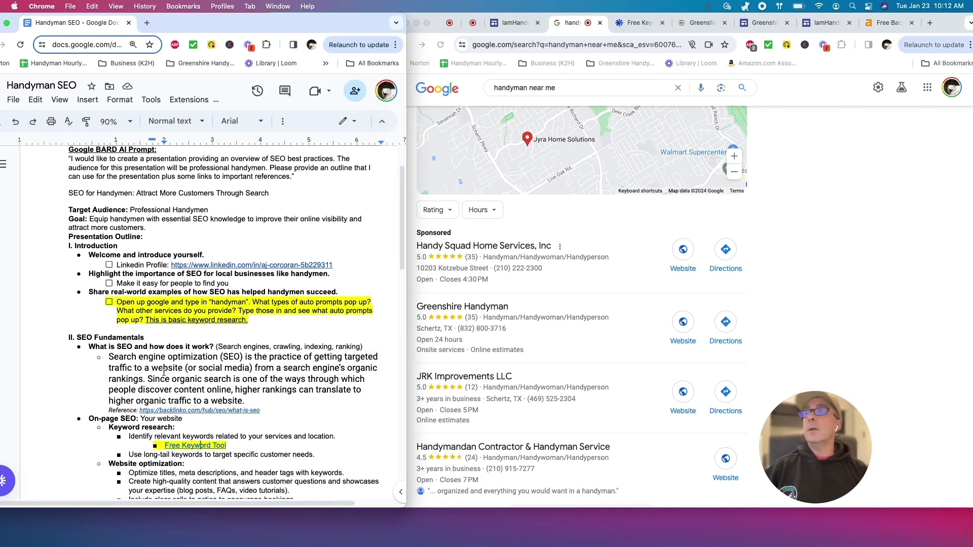
pyautogui.scroll(-1, 142, 359)
pyautogui.scroll(-1, 129, 353)
pyautogui.scroll(-1, 152, 347)
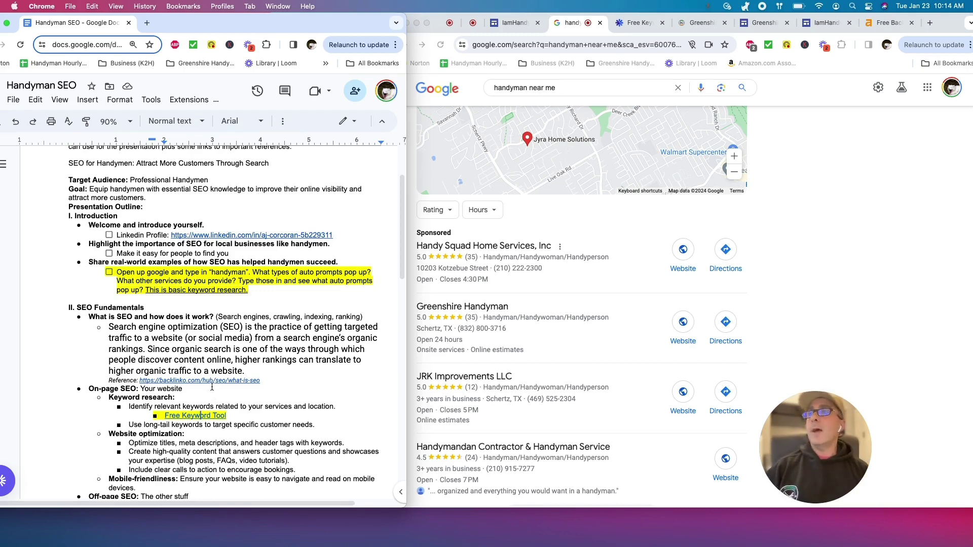
pyautogui.scroll(-2, 235, 390)
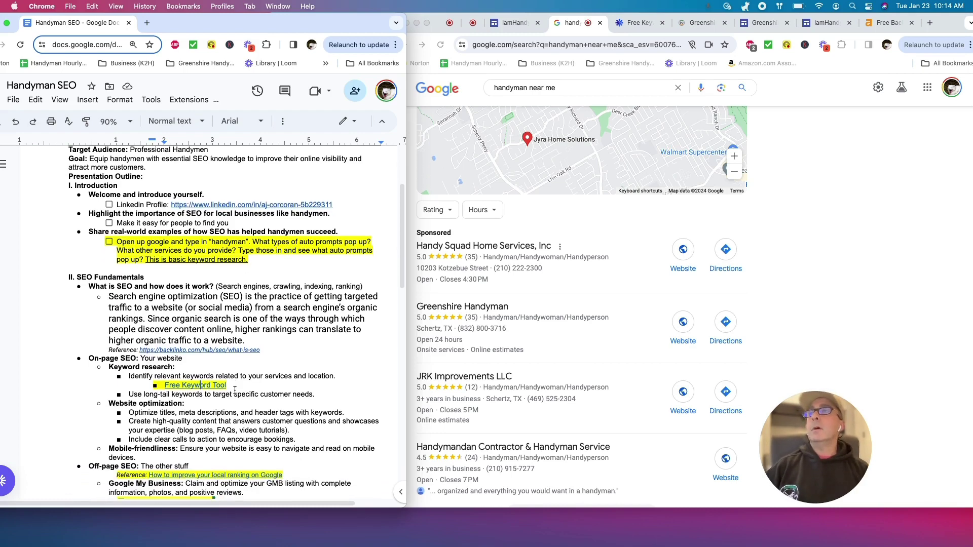
pyautogui.scroll(-2, 235, 389)
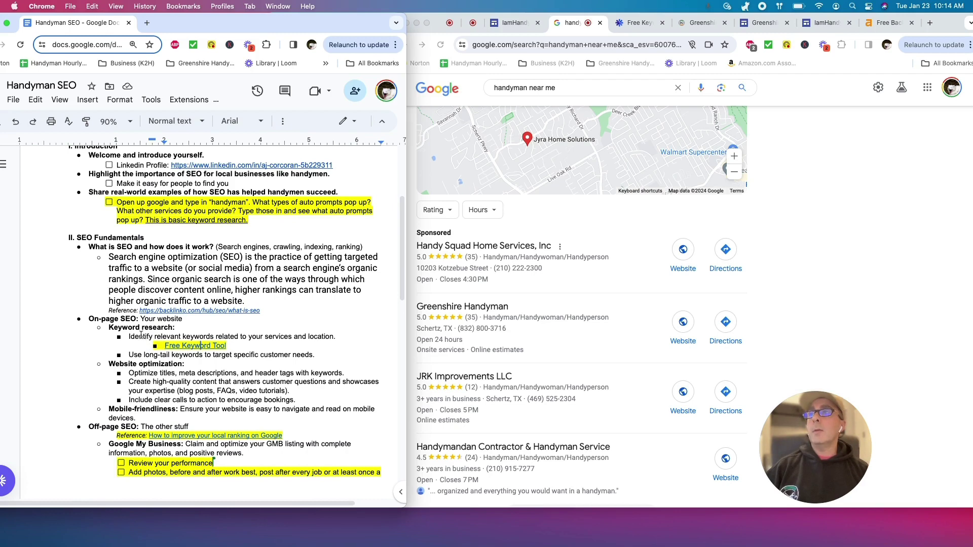
# Replace the Google query with "plumbing" to review its autocomplete suggestions, and return to the start of the results page.
pyautogui.scroll(1, 531, 208)
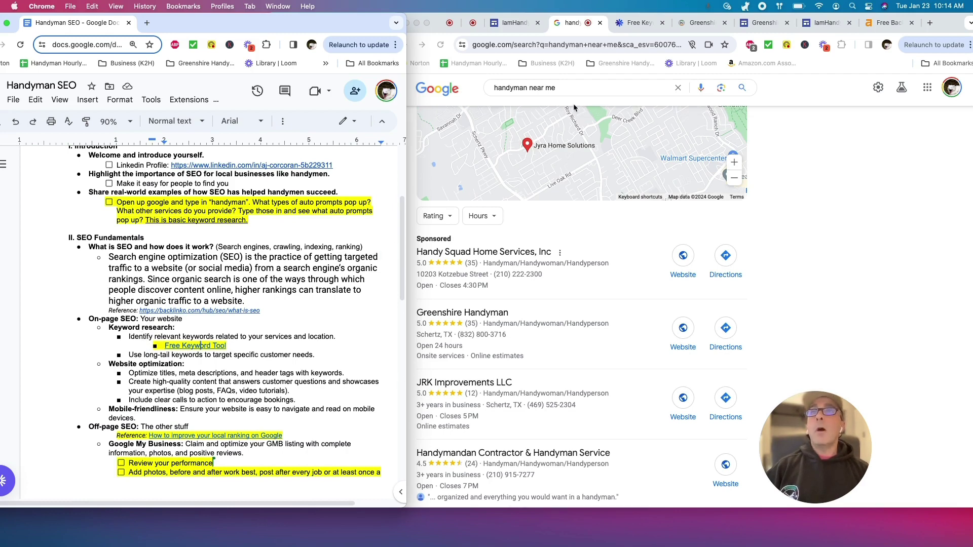
pyautogui.click(569, 89)
pyautogui.click(560, 89)
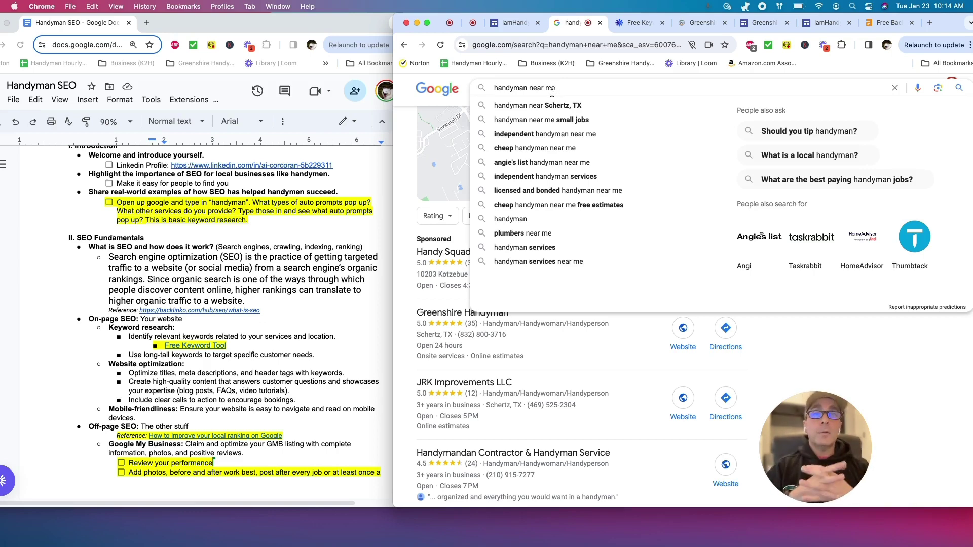
pyautogui.press('BackSpace')
pyautogui.press('BackSpace')
pyautogui.press('BackSpace')
pyautogui.press('BackSpace')
pyautogui.press('BackSpace')
pyautogui.press('BackSpace')
pyautogui.press('BackSpace')
pyautogui.press('BackSpace')
pyautogui.press('BackSpace')
pyautogui.press('BackSpace')
pyautogui.press('BackSpace')
pyautogui.press('BackSpace')
pyautogui.press('BackSpace')
pyautogui.press('BackSpace')
pyautogui.press('BackSpace')
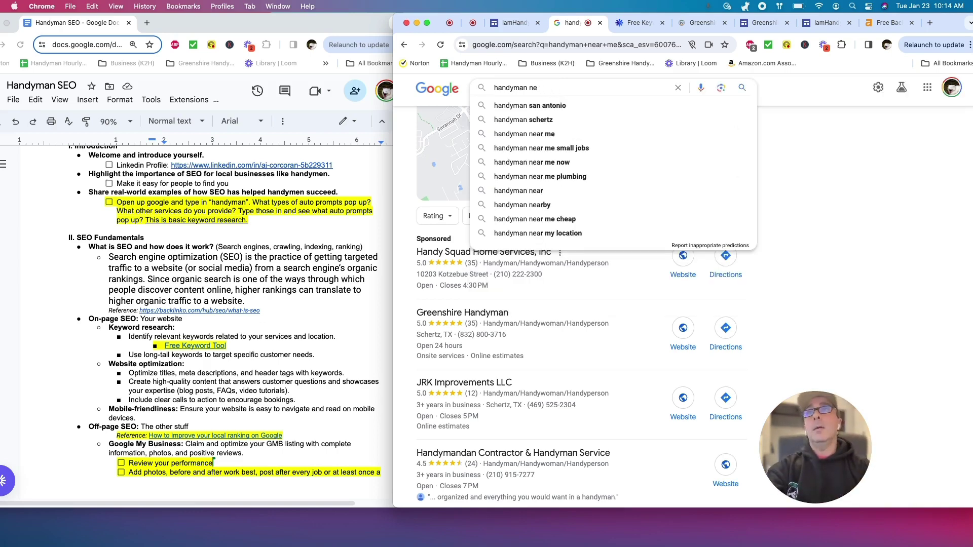
pyautogui.press('BackSpace')
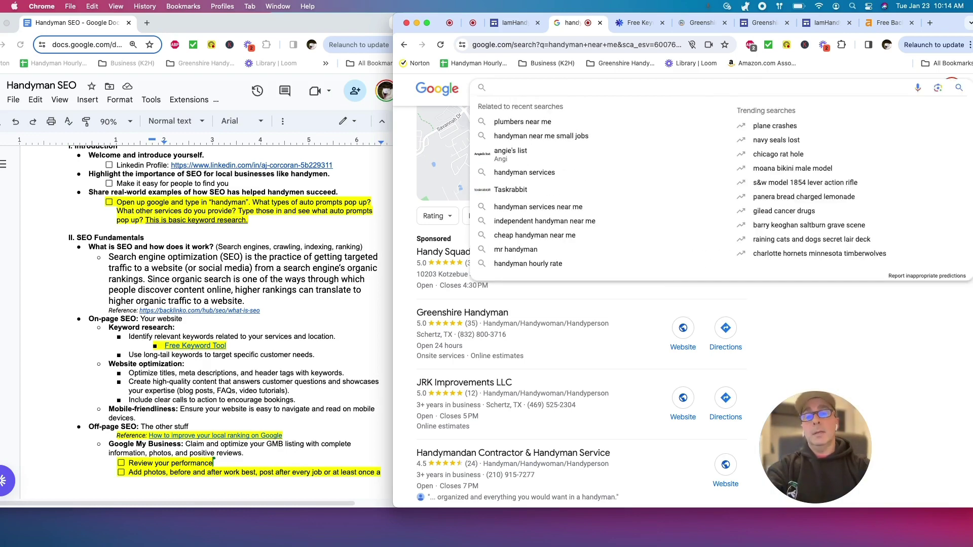
pyautogui.write('plumbing')
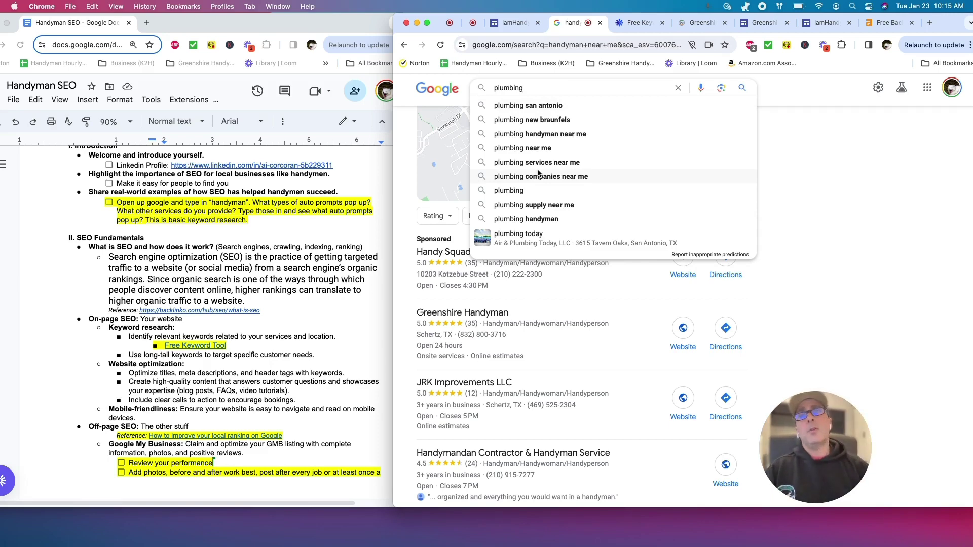
pyautogui.click(795, 332)
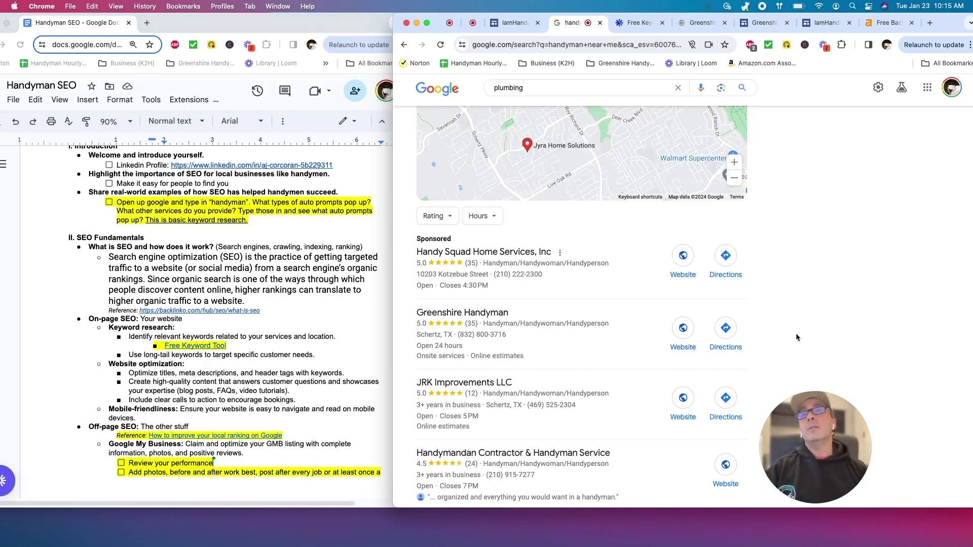
pyautogui.scroll(15, 859, 297)
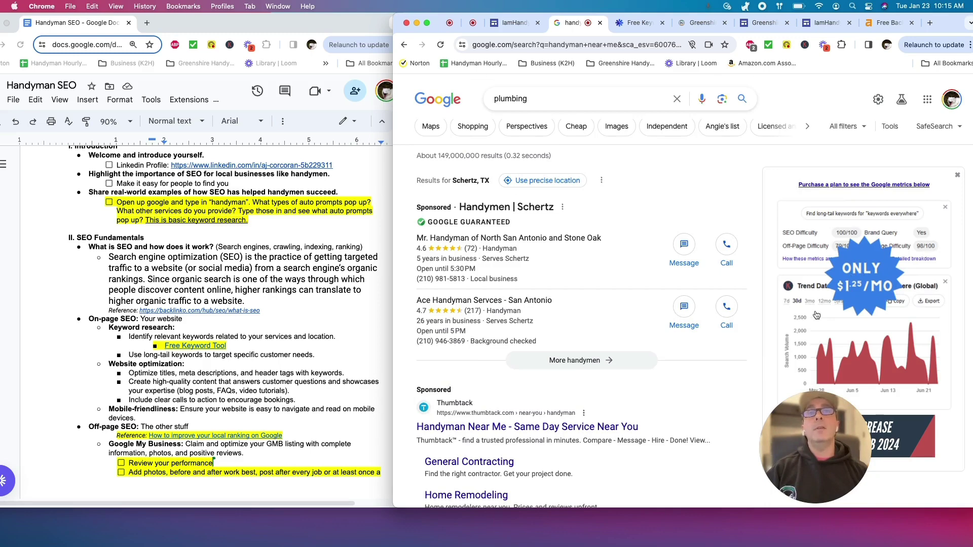
pyautogui.scroll(-1, 816, 314)
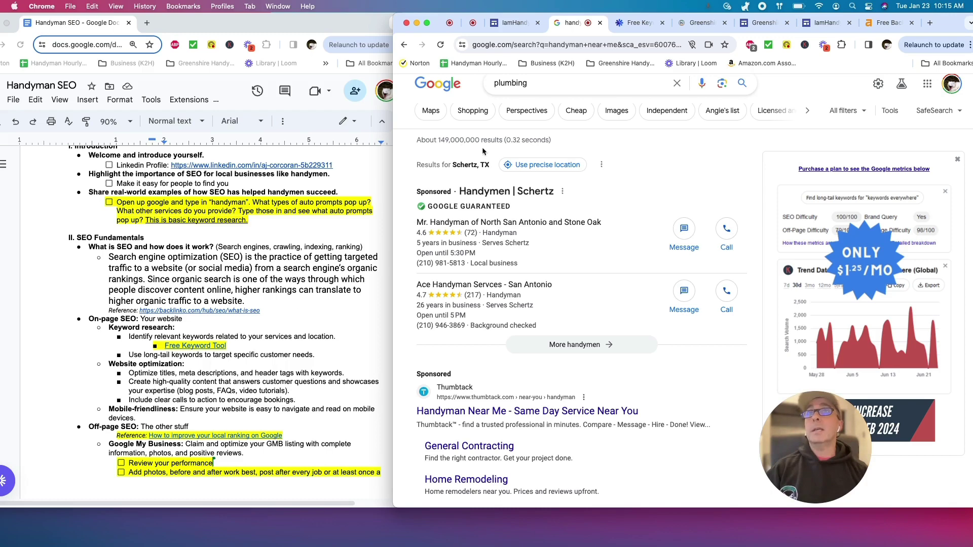
# Switch to WordStream's Free Keyword Tool and look up keyword suggestions for "handyman".
pyautogui.click(641, 25)
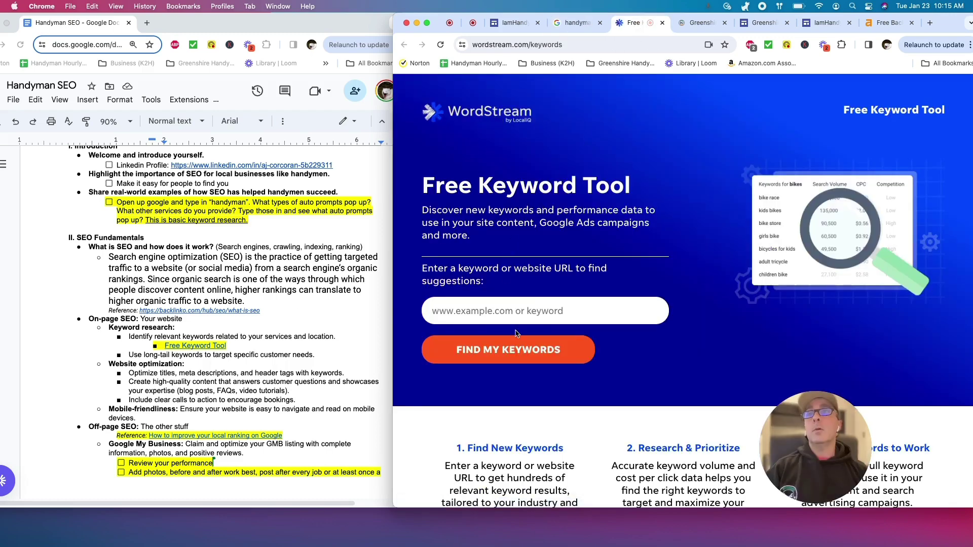
pyautogui.click(522, 314)
pyautogui.write('han')
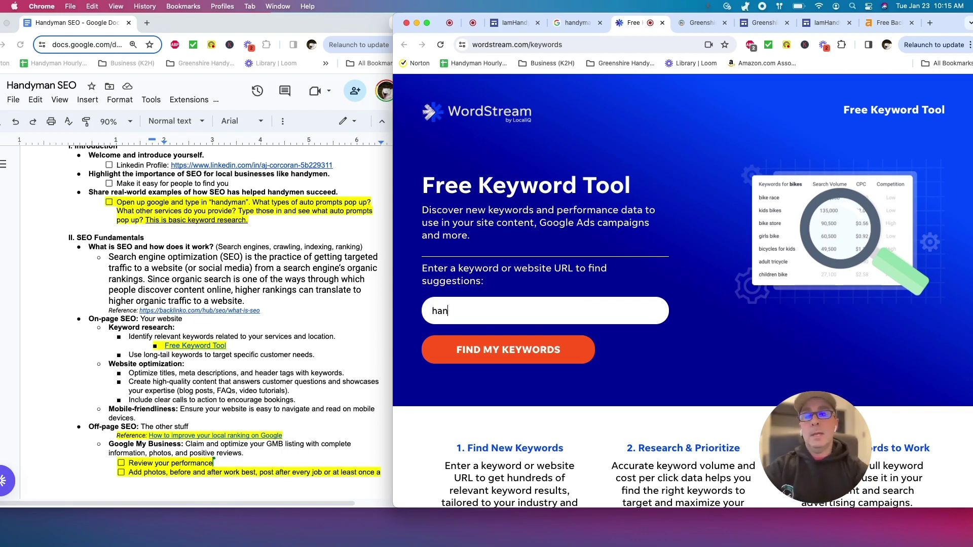
pyautogui.write('dyman')
pyautogui.press('Return')
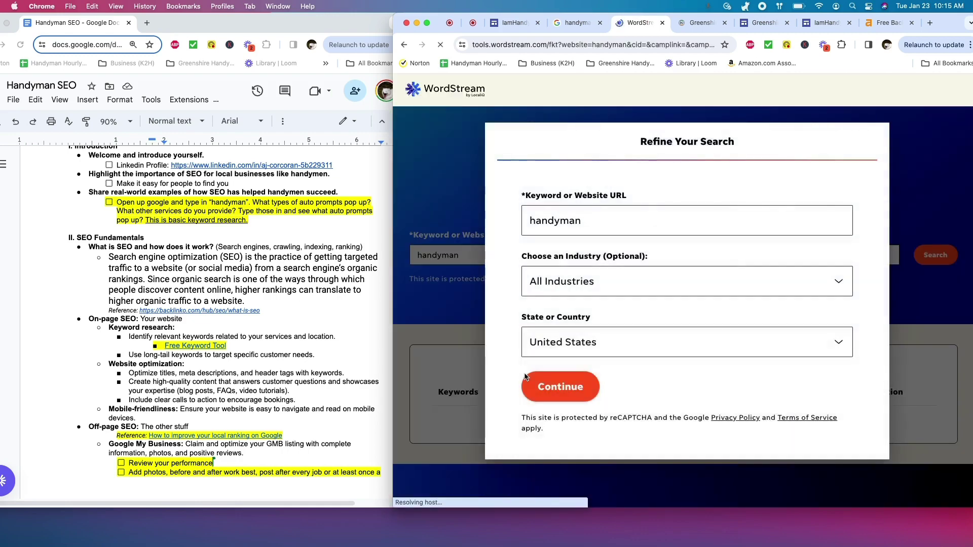
# Refine the keyword search to the state of Texas with all industries included, and run it.
pyautogui.click(629, 289)
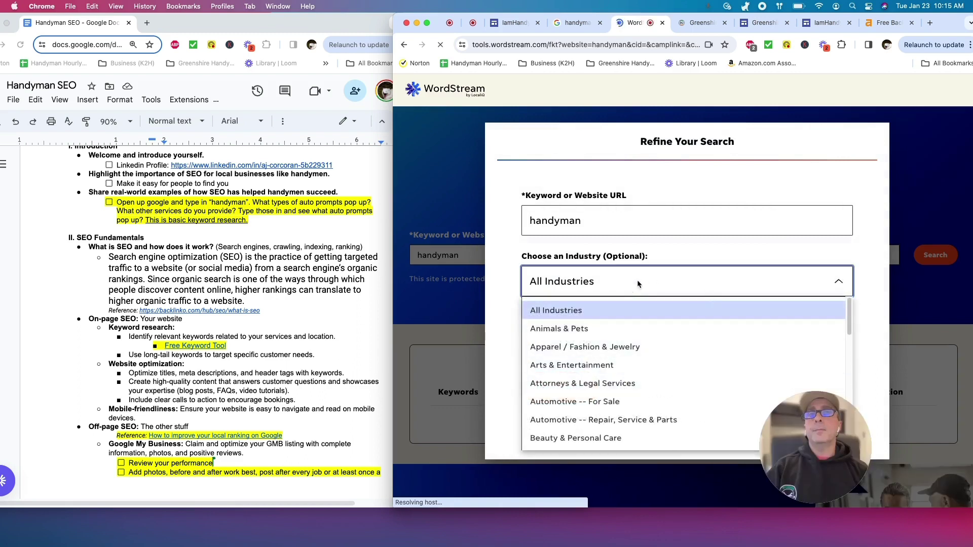
pyautogui.click(865, 320)
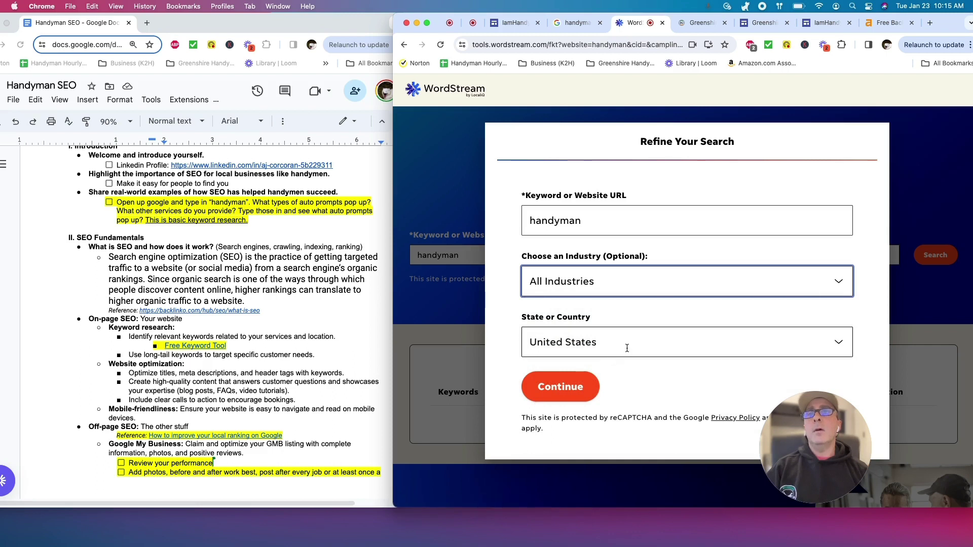
pyautogui.click(634, 343)
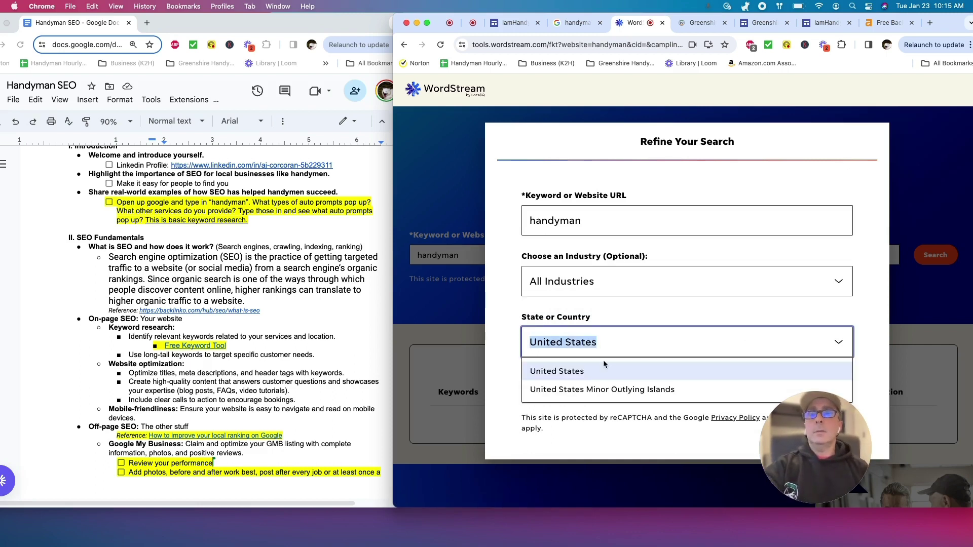
pyautogui.write('texas')
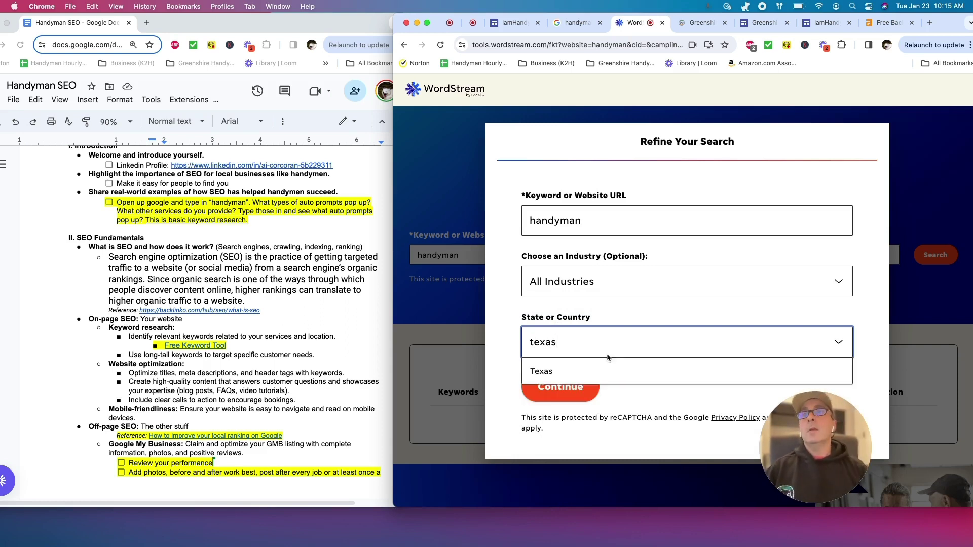
pyautogui.click(539, 376)
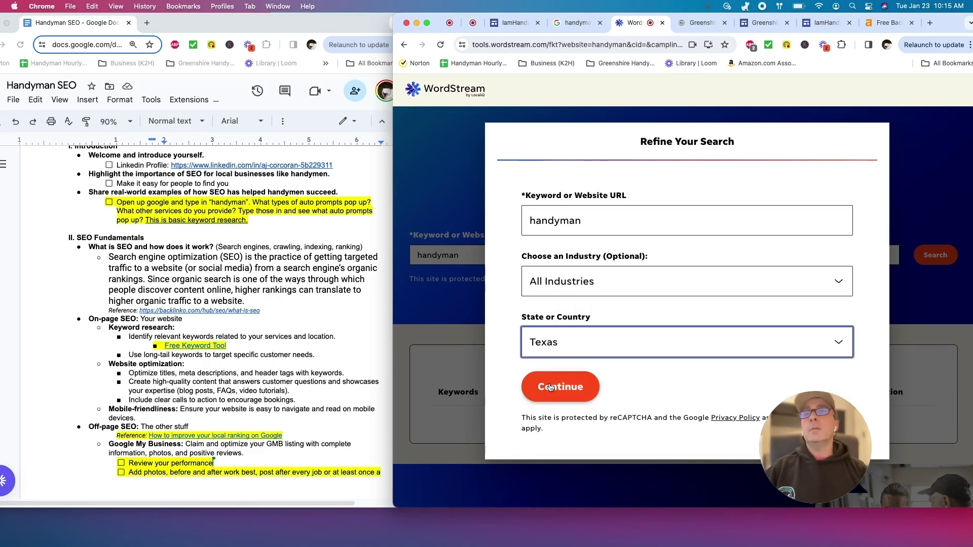
pyautogui.click(550, 387)
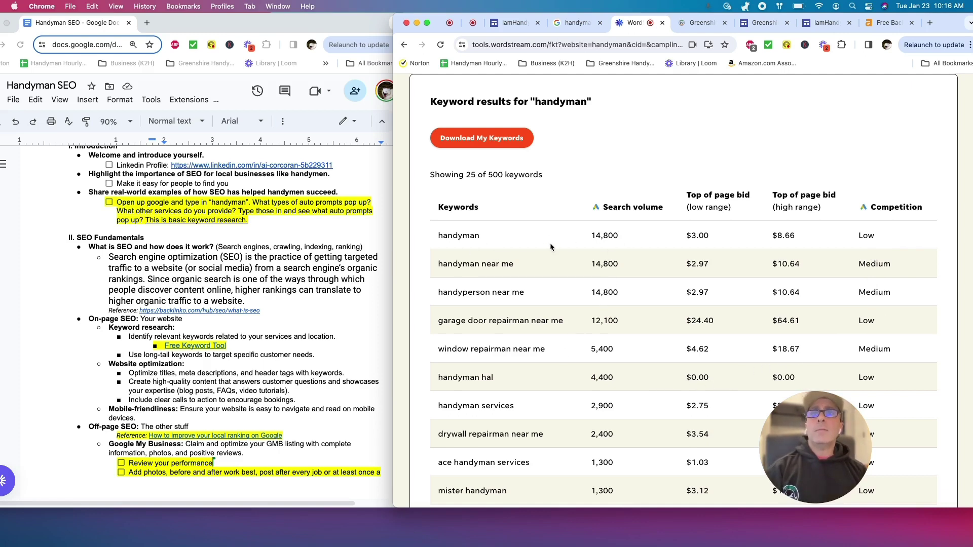
# Examine the "handyman" keyword results, comparing search volume, top of page bids and competition.
pyautogui.scroll(-1, 534, 335)
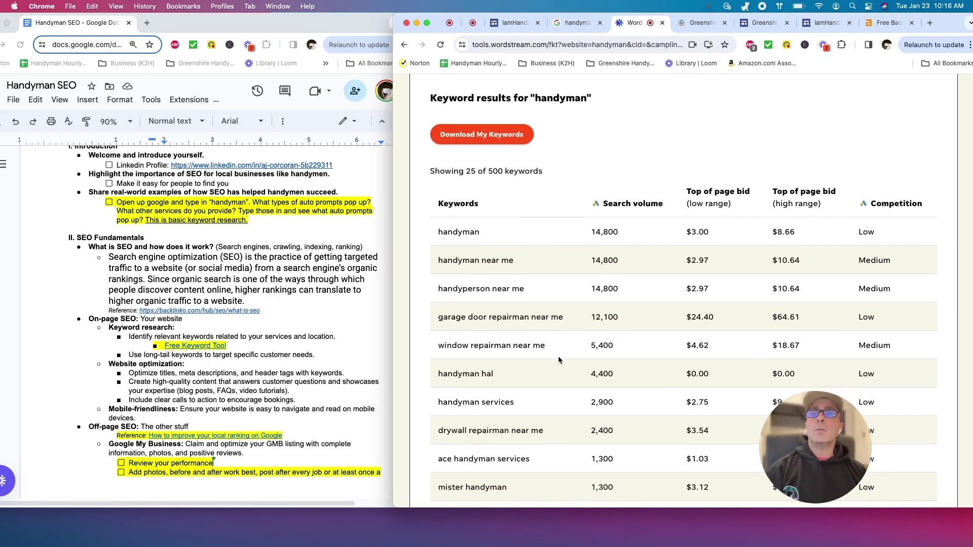
pyautogui.scroll(-6, 556, 366)
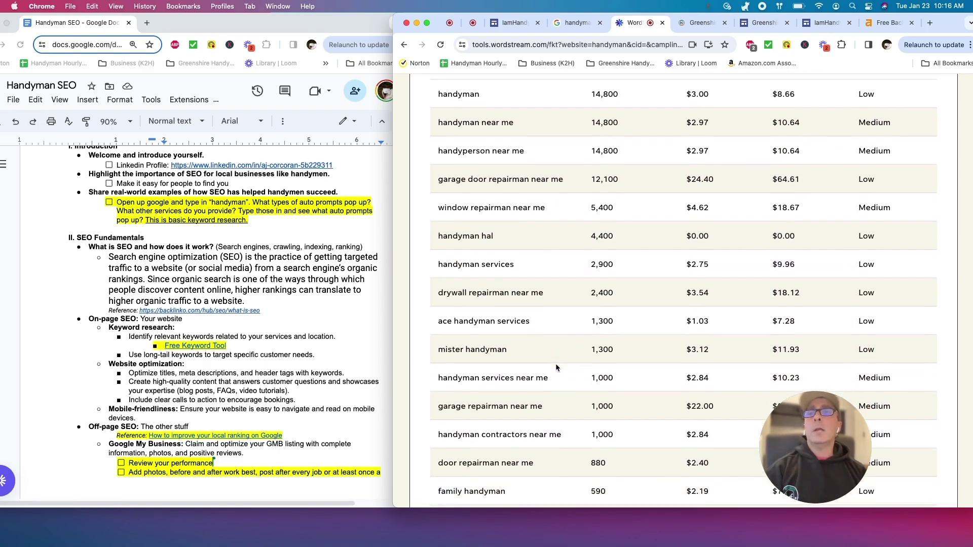
pyautogui.scroll(-1, 556, 364)
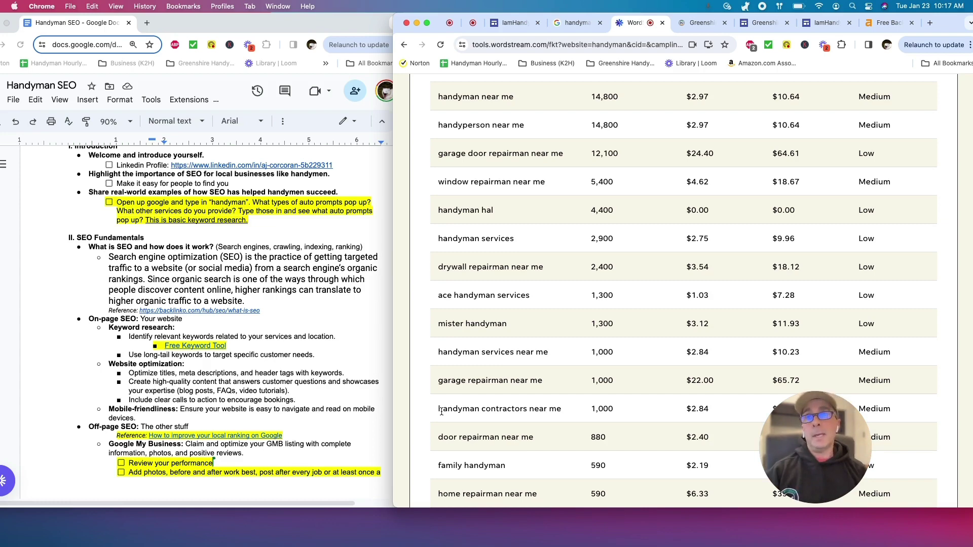
pyautogui.scroll(-5, 550, 399)
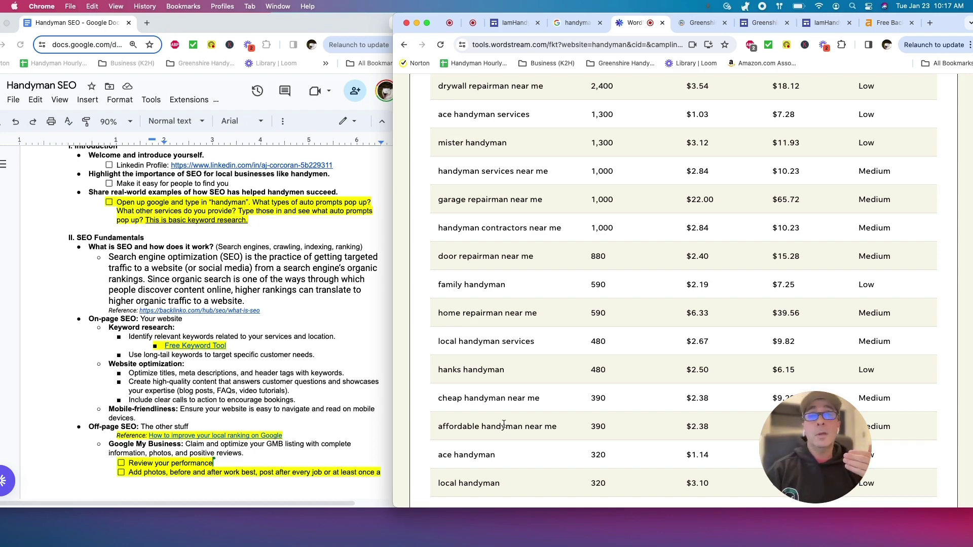
pyautogui.scroll(10, 618, 321)
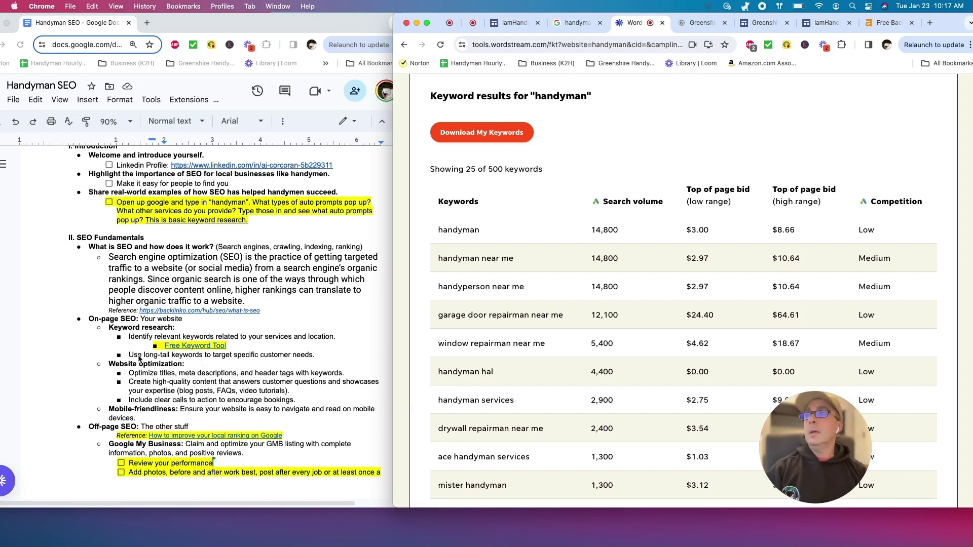
# Review the outline's website optimization points and the Greenshire Handyman home page, from its estimate call to action to the services offered.
pyautogui.click(201, 381)
pyautogui.scroll(-2, 147, 367)
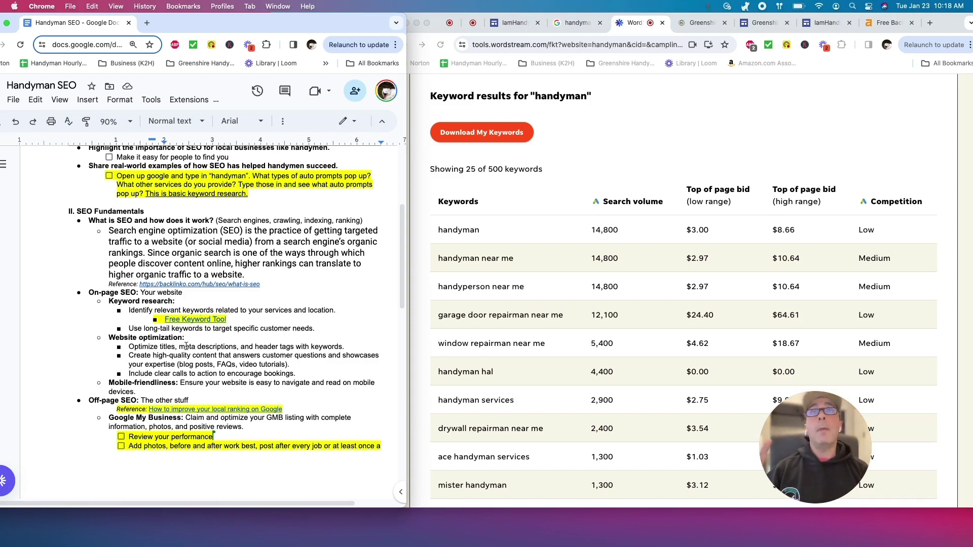
pyautogui.click(711, 26)
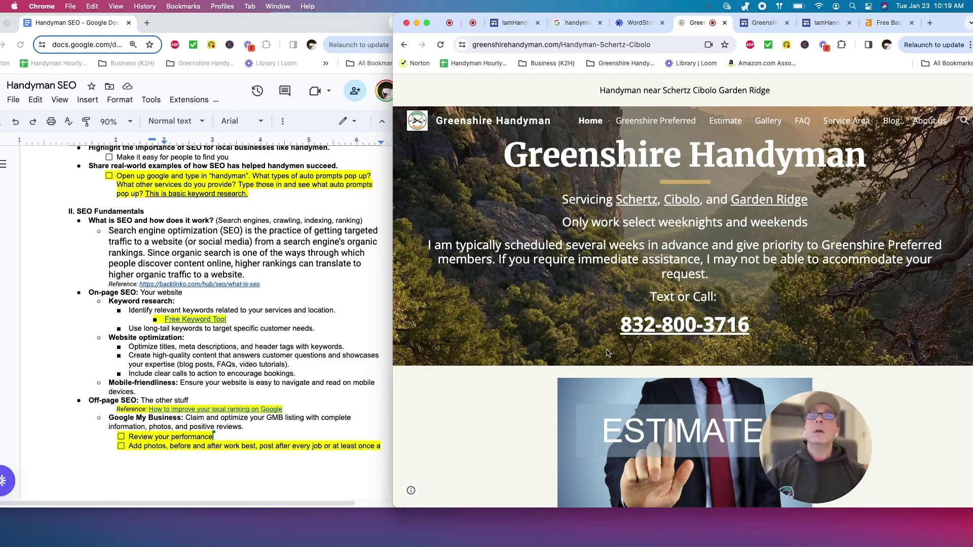
pyautogui.scroll(-4, 607, 354)
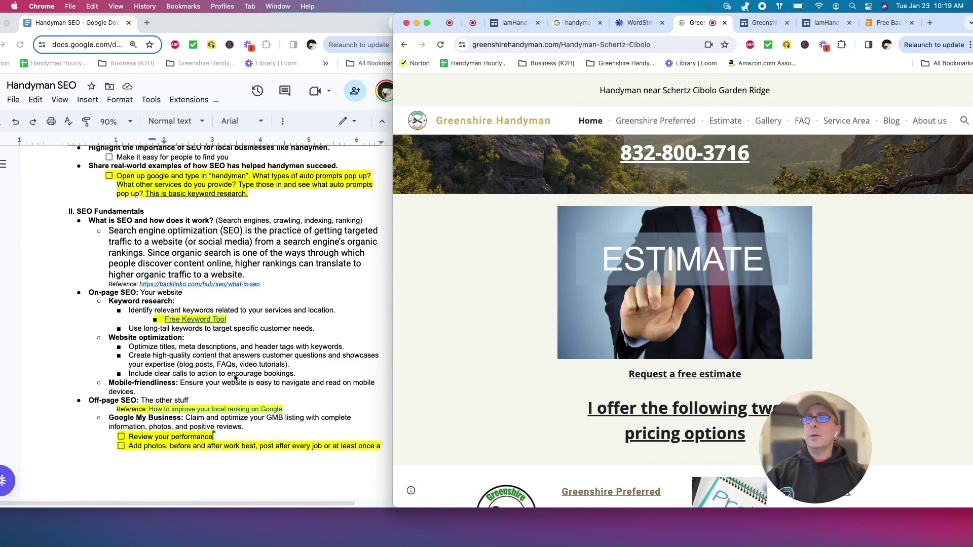
pyautogui.scroll(2, 669, 361)
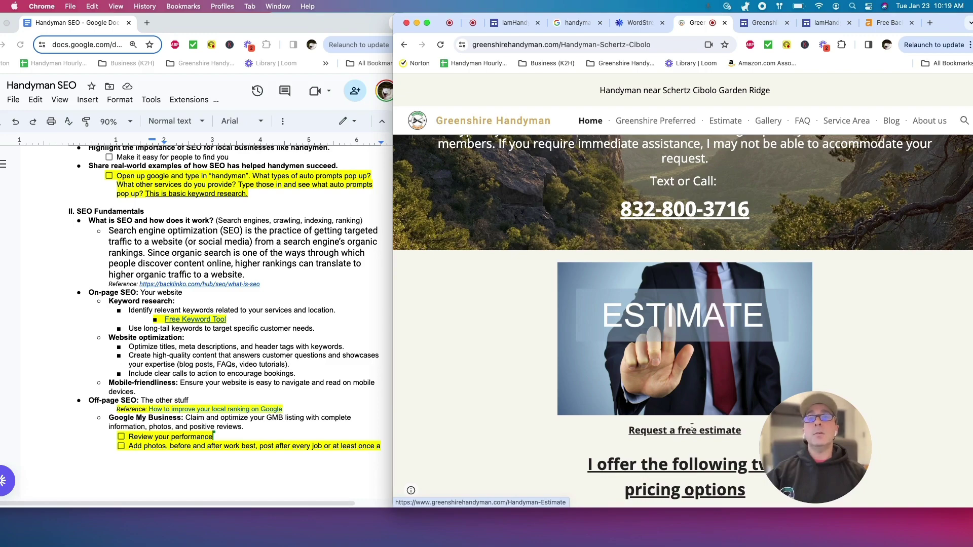
pyautogui.scroll(-2, 707, 435)
pyautogui.scroll(-3, 706, 433)
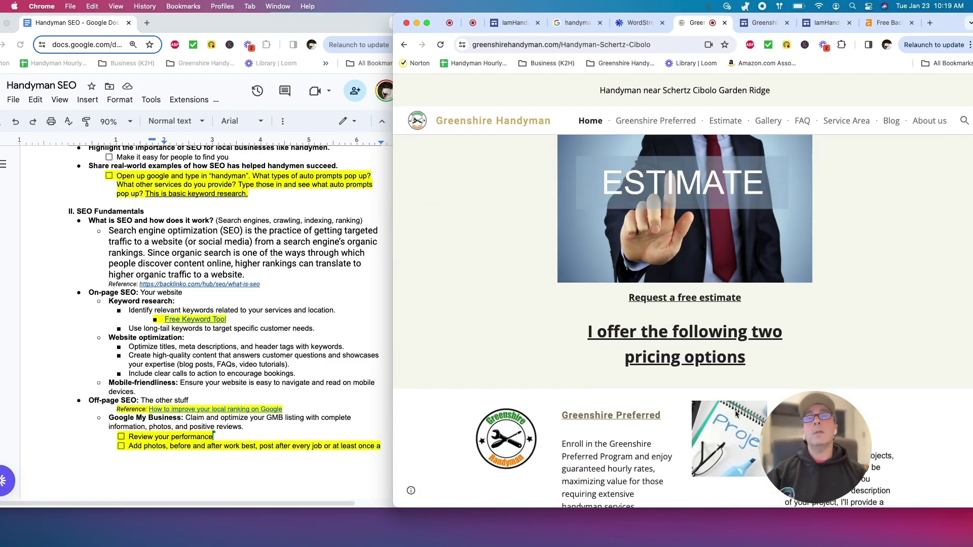
pyautogui.scroll(-3, 704, 378)
pyautogui.scroll(-10, 637, 374)
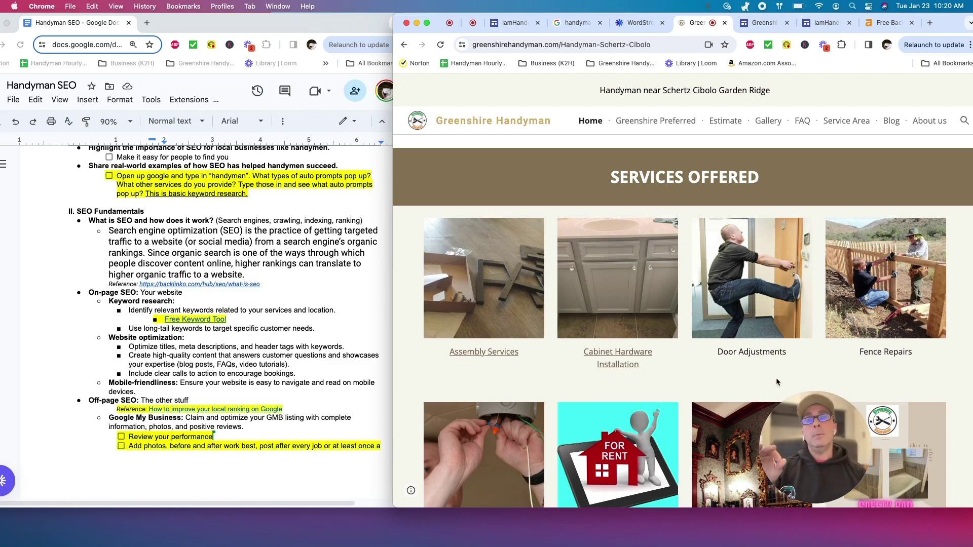
# Review the rest of the home page, from the services offered to the Google rating, business page links and client reviews.
pyautogui.moveTo(788, 410)
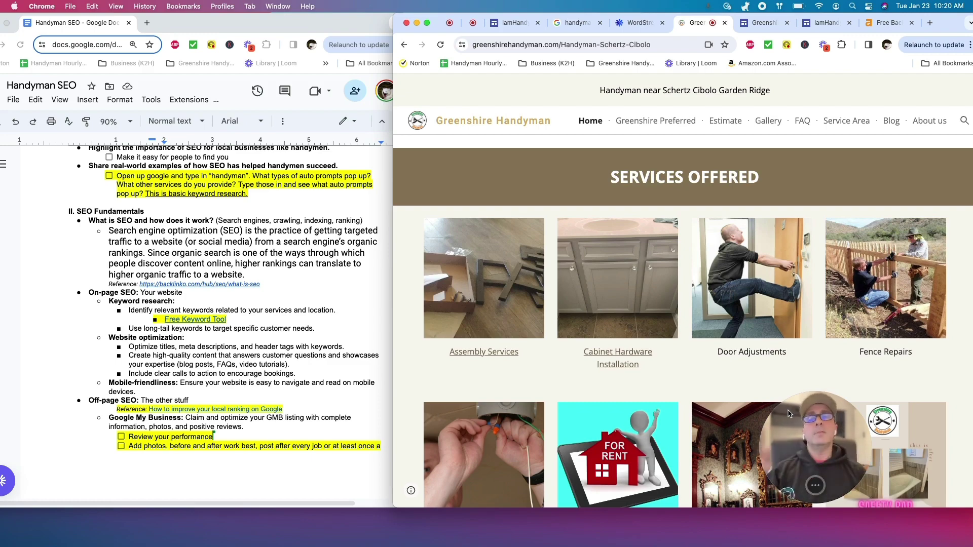
pyautogui.scroll(-10, 641, 363)
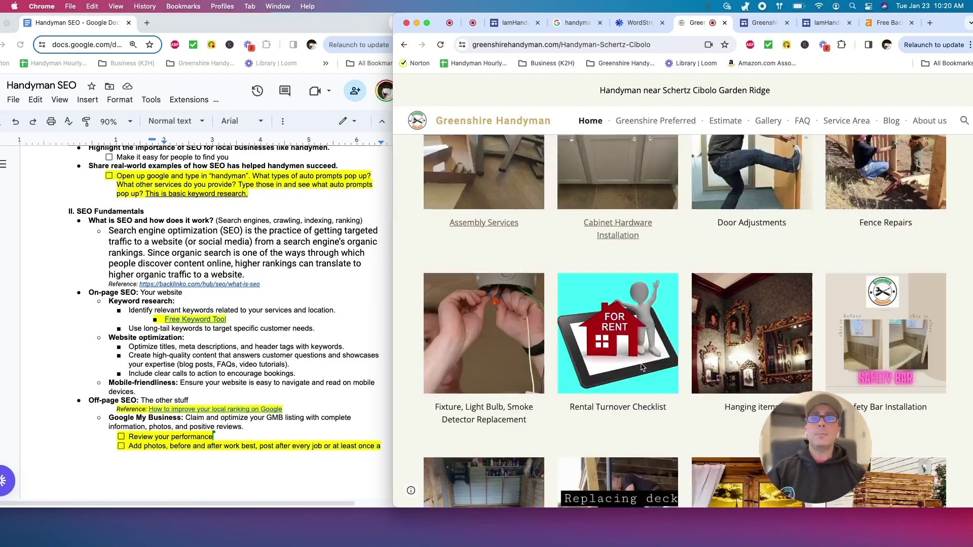
pyautogui.scroll(-5, 643, 365)
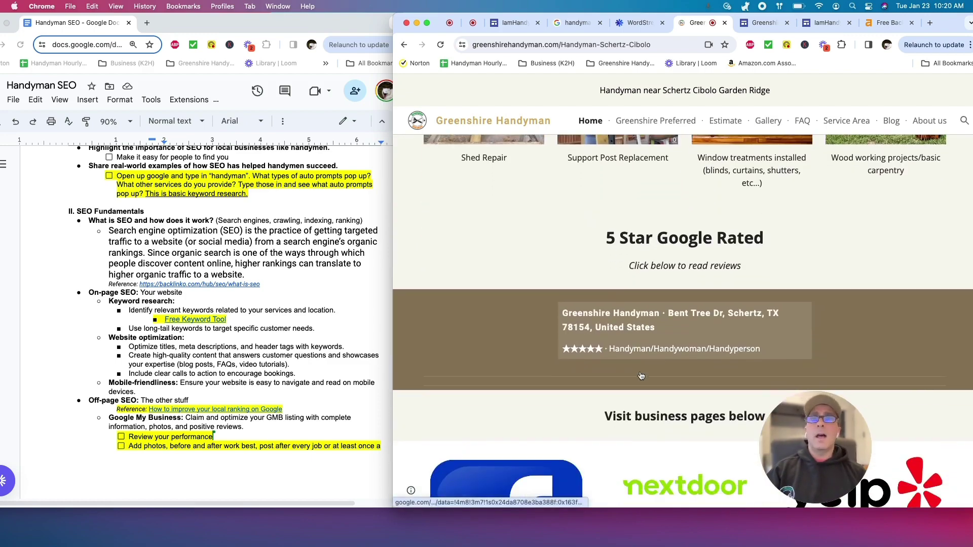
pyautogui.scroll(-15, 654, 351)
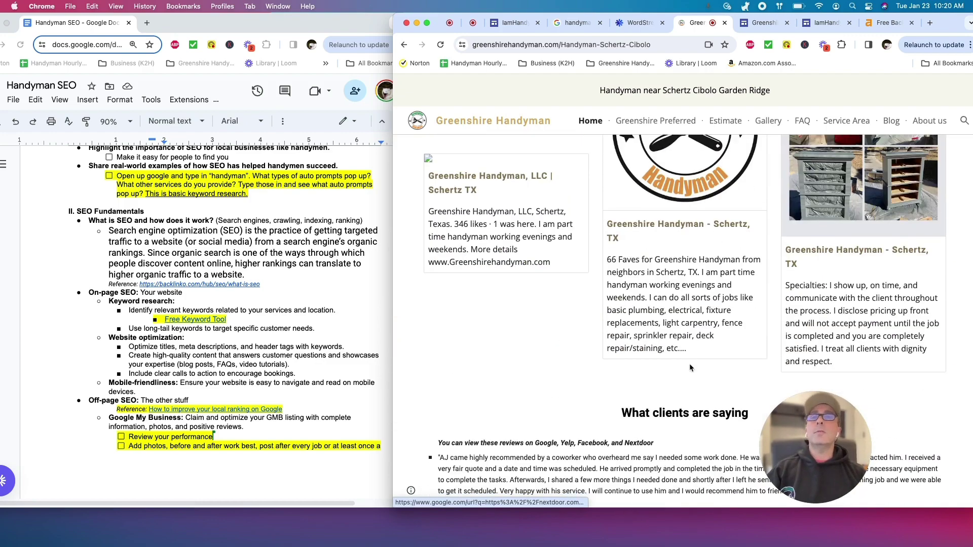
pyautogui.scroll(2, 558, 307)
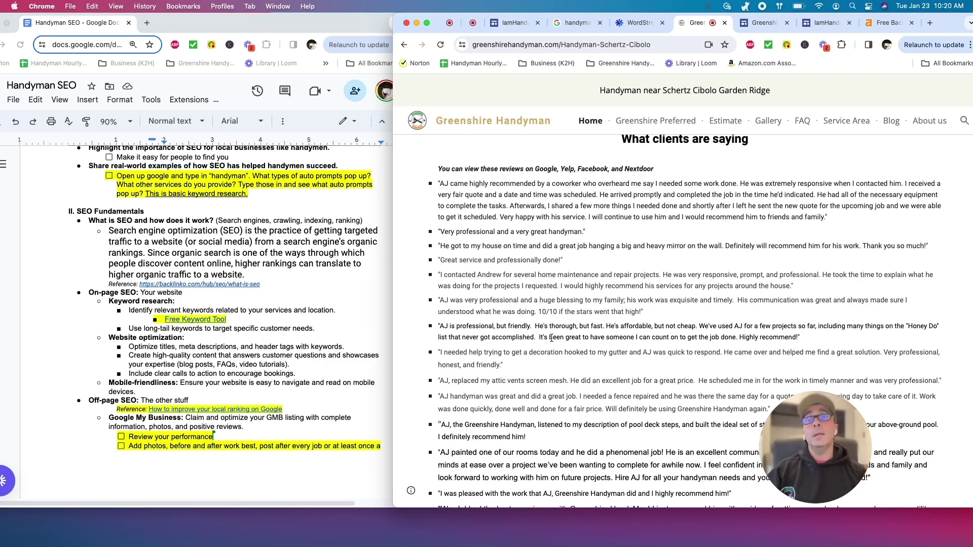
pyautogui.scroll(5, 542, 304)
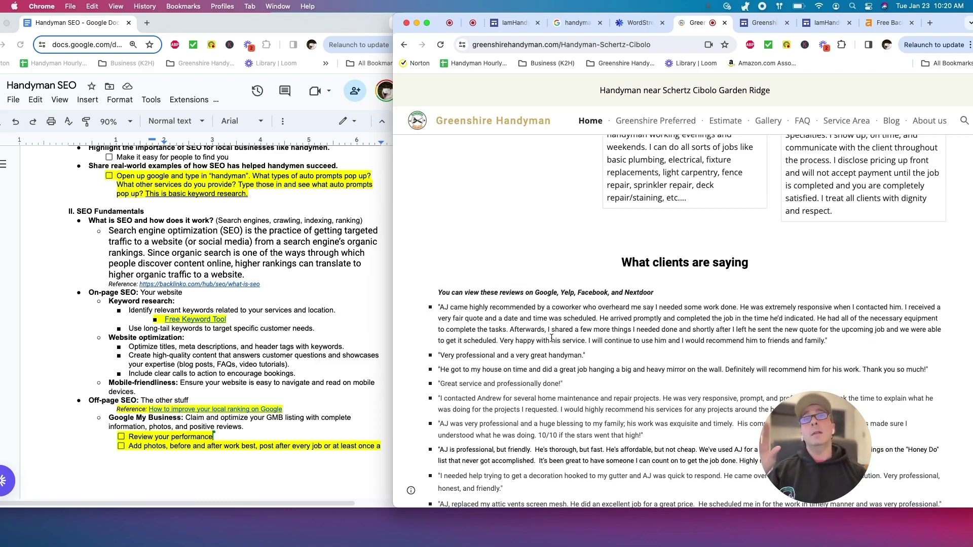
pyautogui.scroll(10, 648, 306)
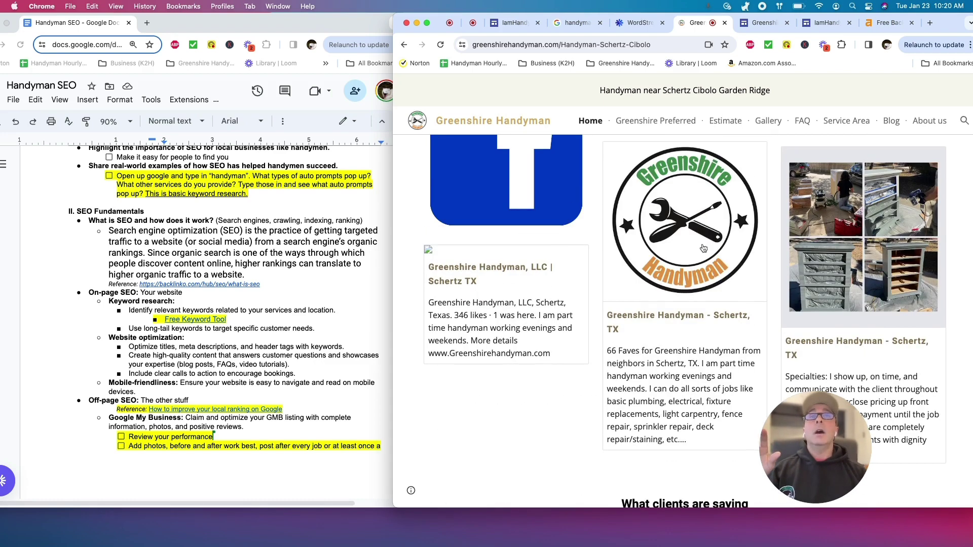
# Open the website's Gallery page and browse the before-and-after photos through to the fence repair.
pyautogui.click(769, 123)
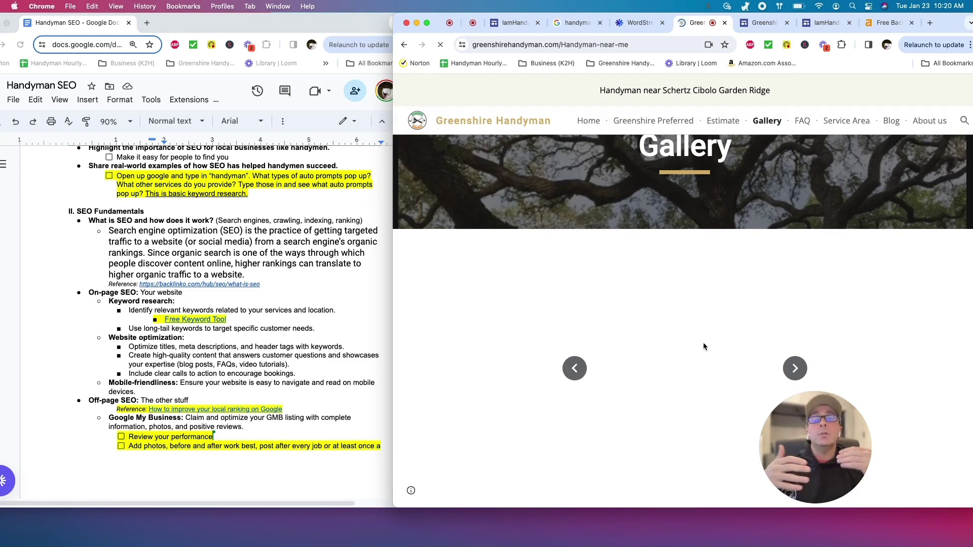
pyautogui.scroll(-3, 754, 336)
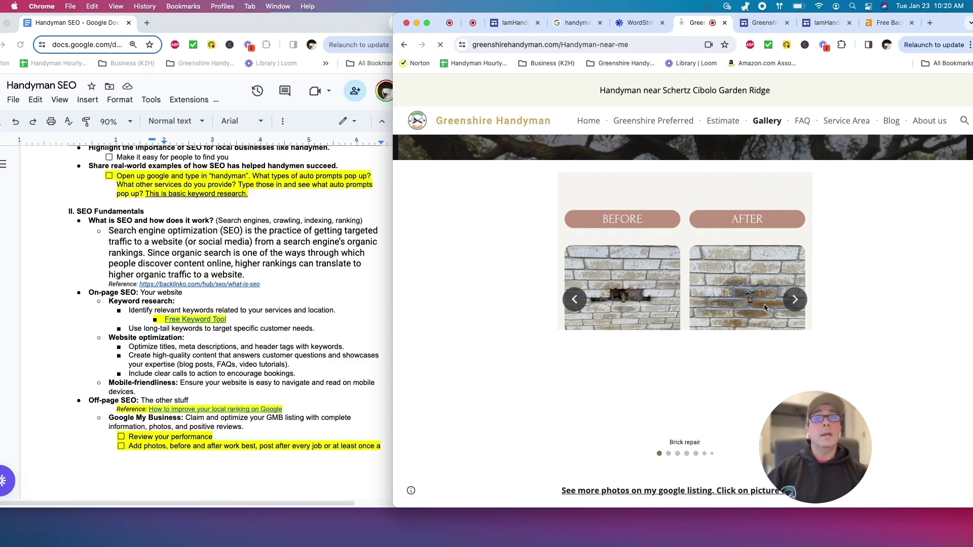
pyautogui.click(793, 300)
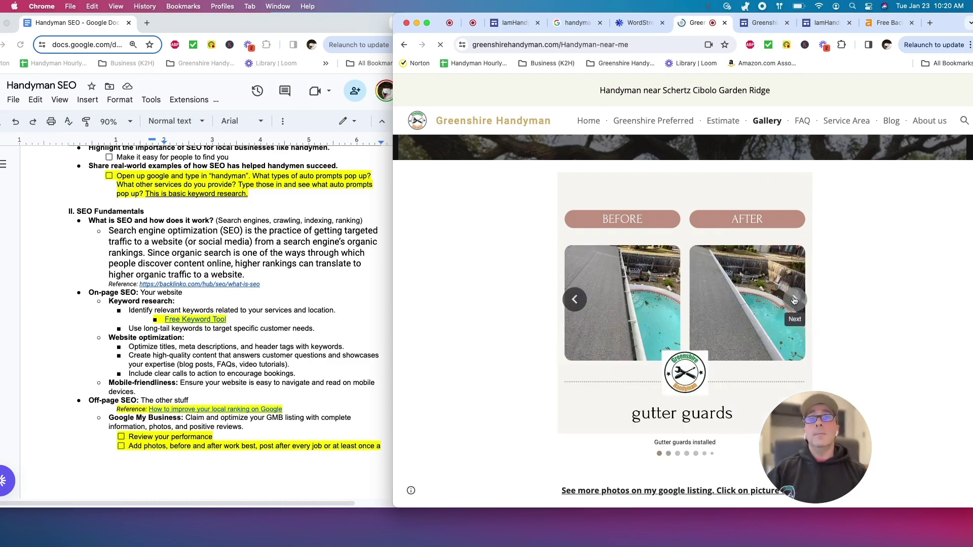
pyautogui.click(794, 300)
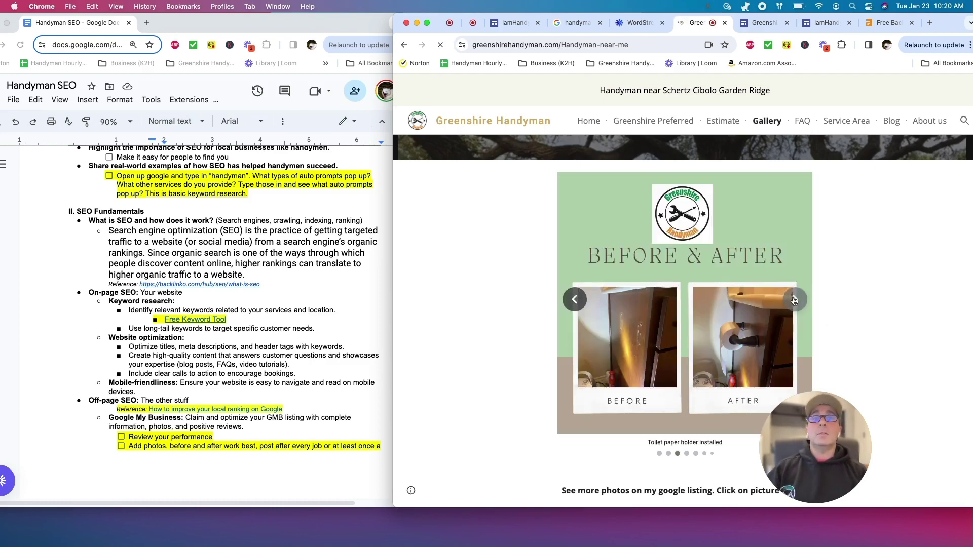
pyautogui.click(793, 300)
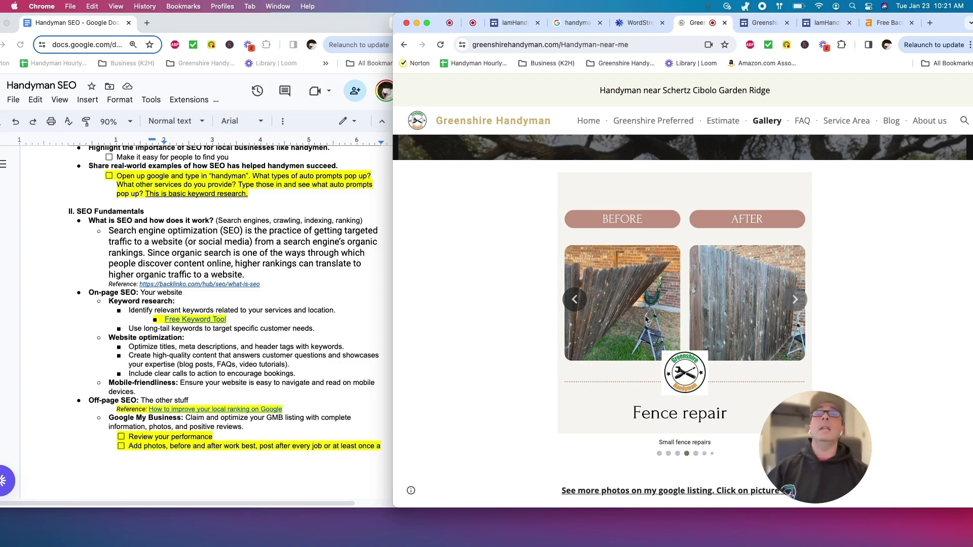
pyautogui.scroll(1, 683, 340)
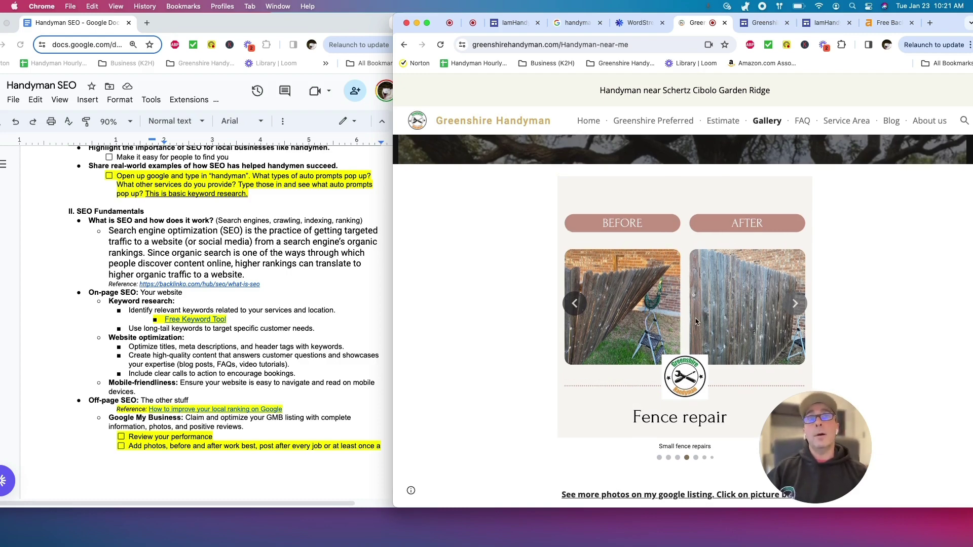
# Review the website's FAQ page and its Service Area page with the map.
pyautogui.click(808, 121)
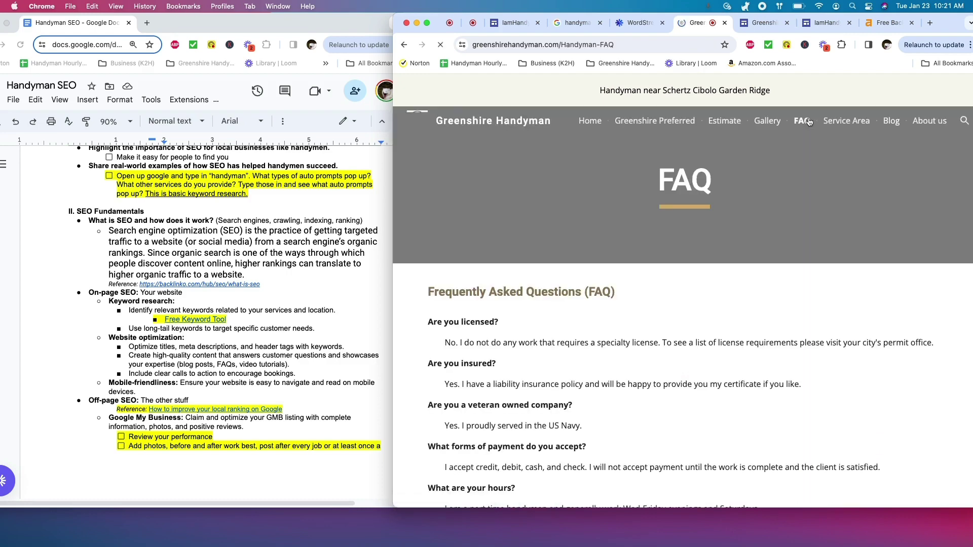
pyautogui.scroll(-5, 575, 371)
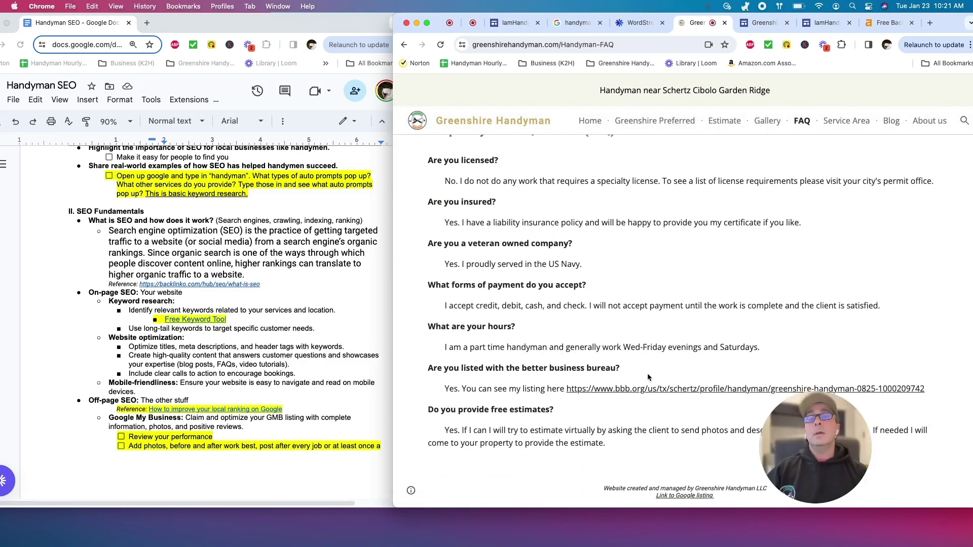
pyautogui.scroll(2, 646, 373)
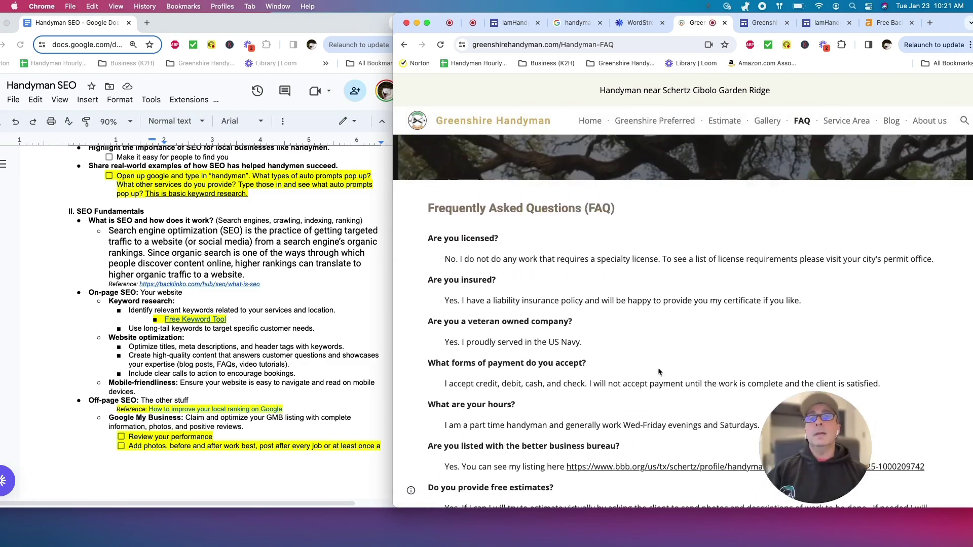
pyautogui.scroll(1, 645, 405)
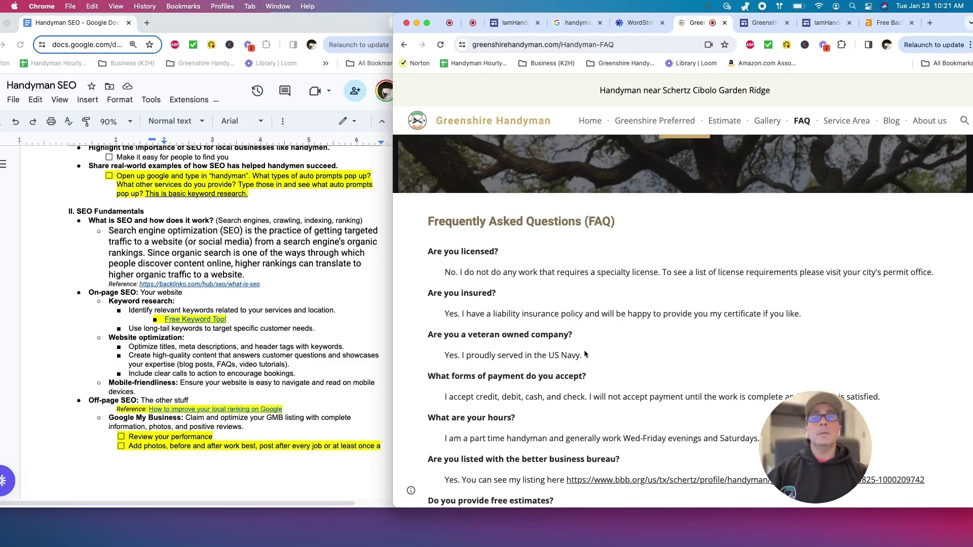
pyautogui.click(855, 124)
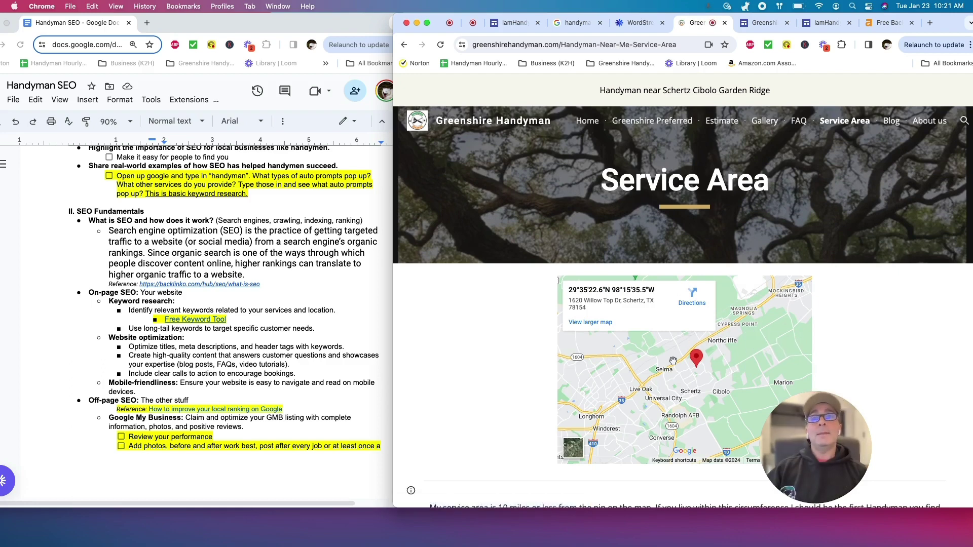
pyautogui.scroll(-1, 753, 361)
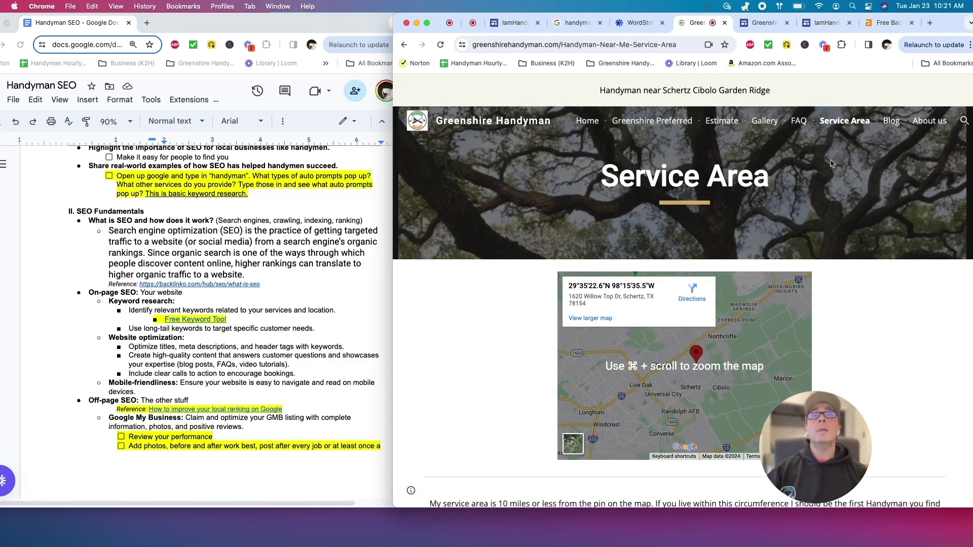
# Open the website's Blog page and review the article list and the "Ditch the DIY Blues" post.
pyautogui.click(890, 124)
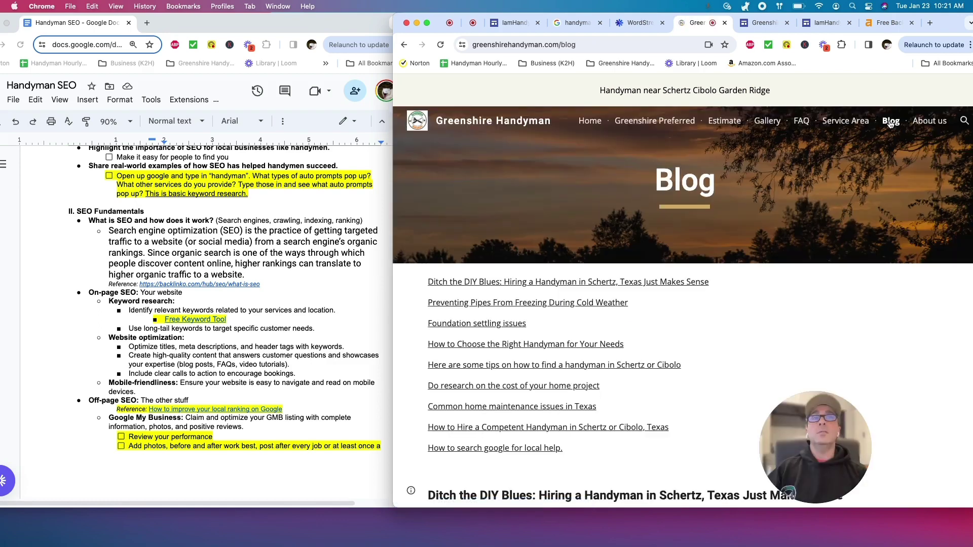
pyautogui.scroll(-1, 699, 376)
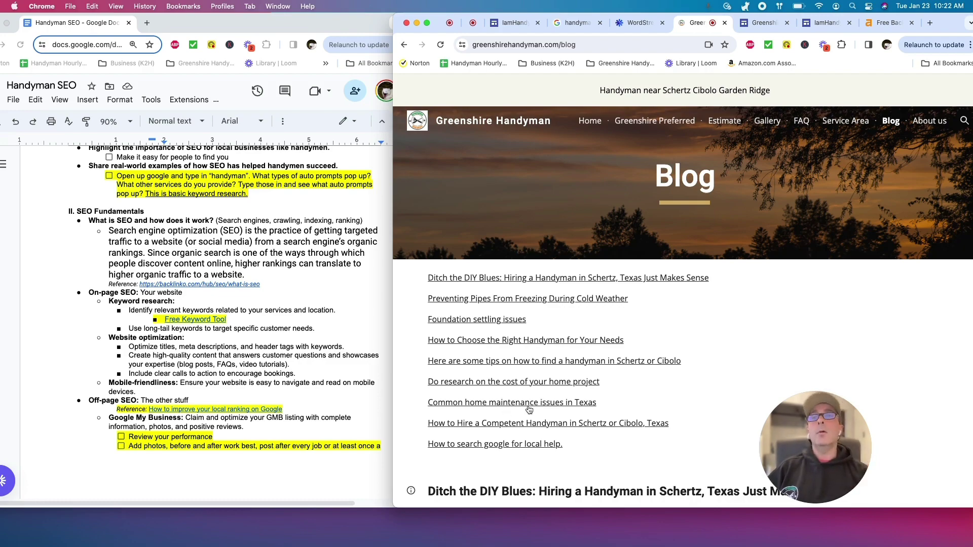
pyautogui.scroll(-10, 504, 413)
pyautogui.scroll(-8, 583, 355)
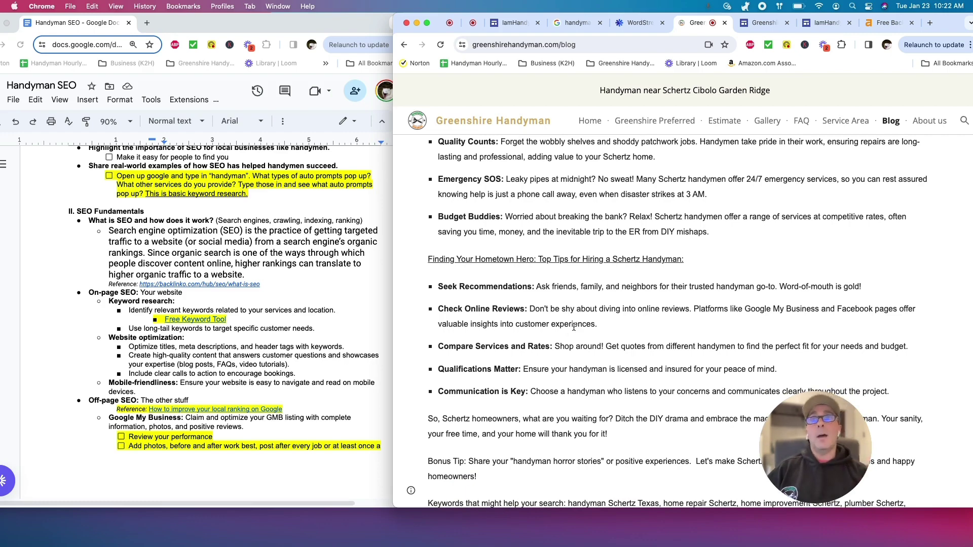
pyautogui.scroll(5, 570, 329)
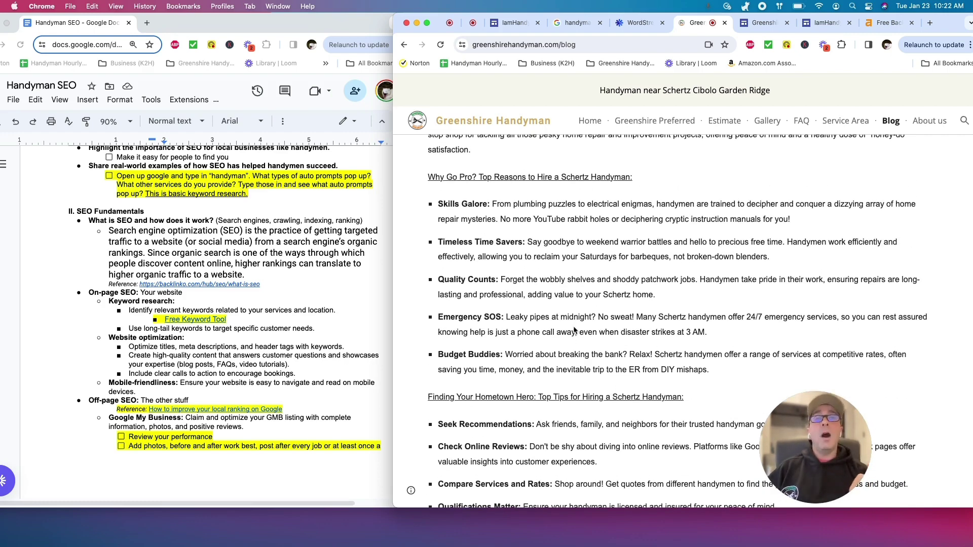
pyautogui.scroll(5, 574, 330)
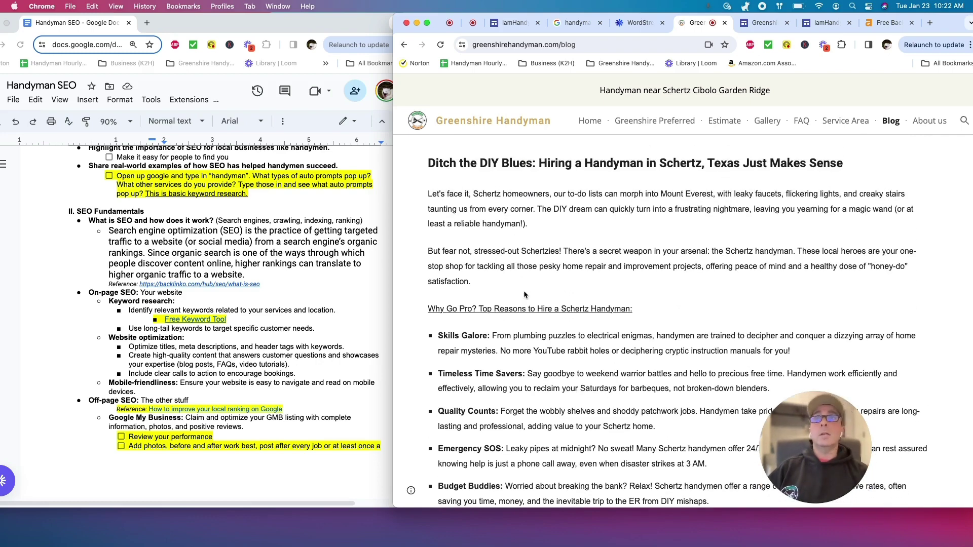
# Review the blog post "Preventing Pipes From Freezing During Cold Weather" and the search keywords listed above it.
pyautogui.scroll(-15, 524, 295)
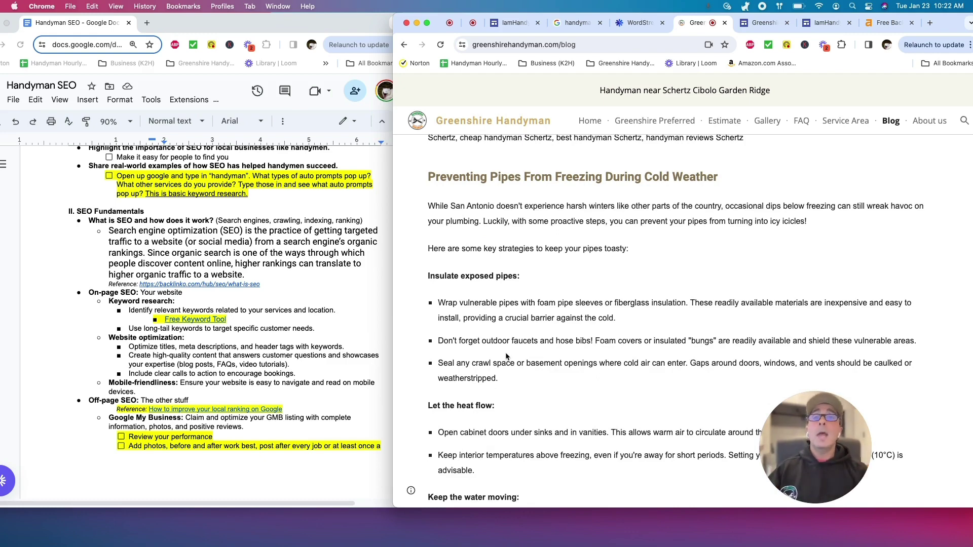
pyautogui.scroll(-1, 564, 311)
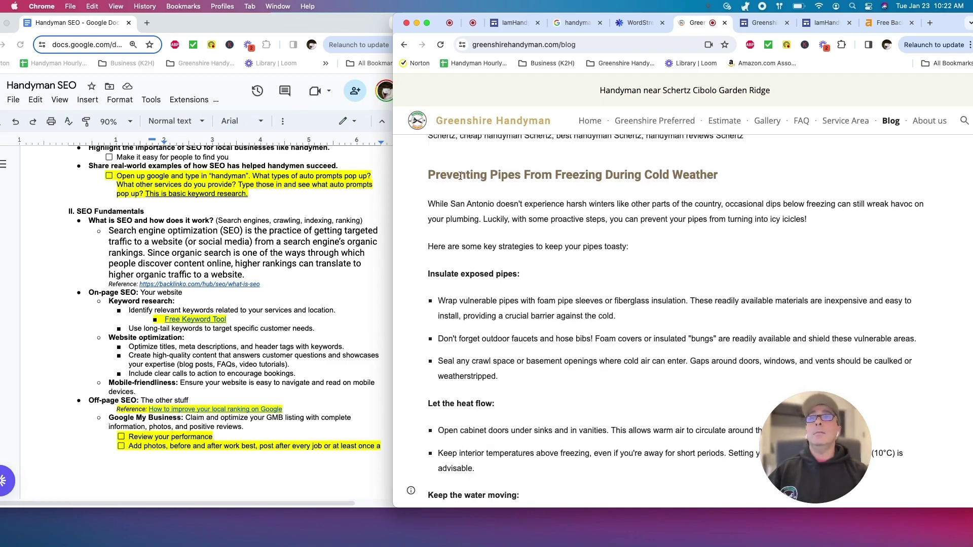
pyautogui.scroll(-10, 540, 346)
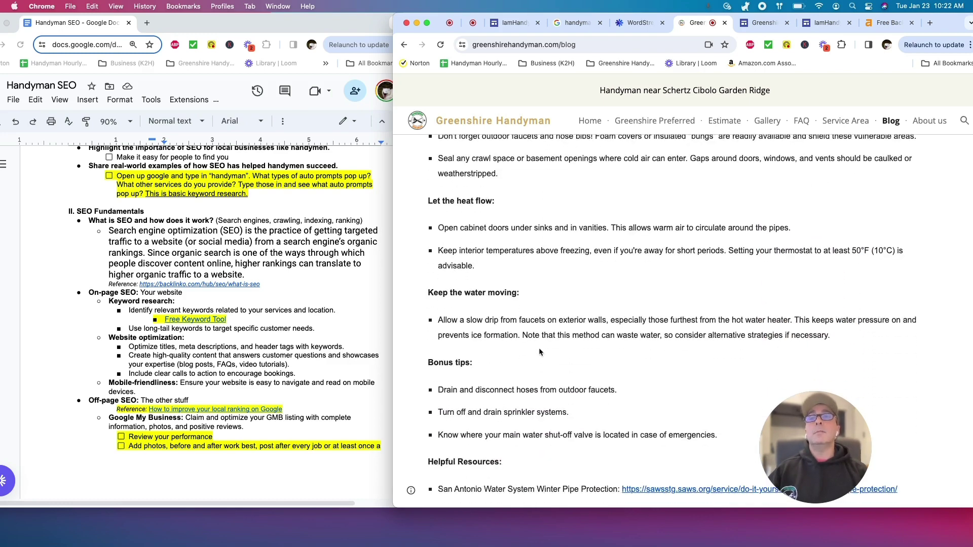
pyautogui.scroll(10, 525, 343)
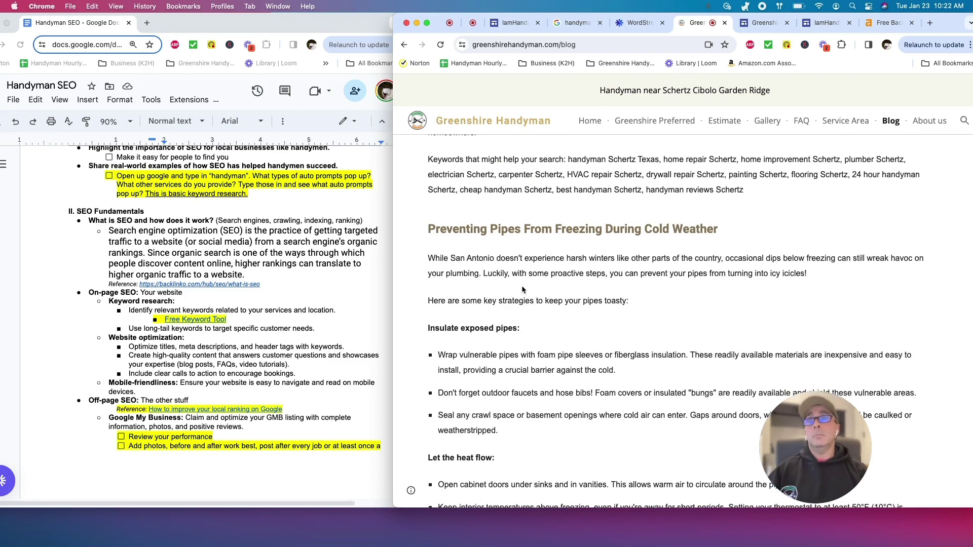
pyautogui.scroll(-9, 523, 289)
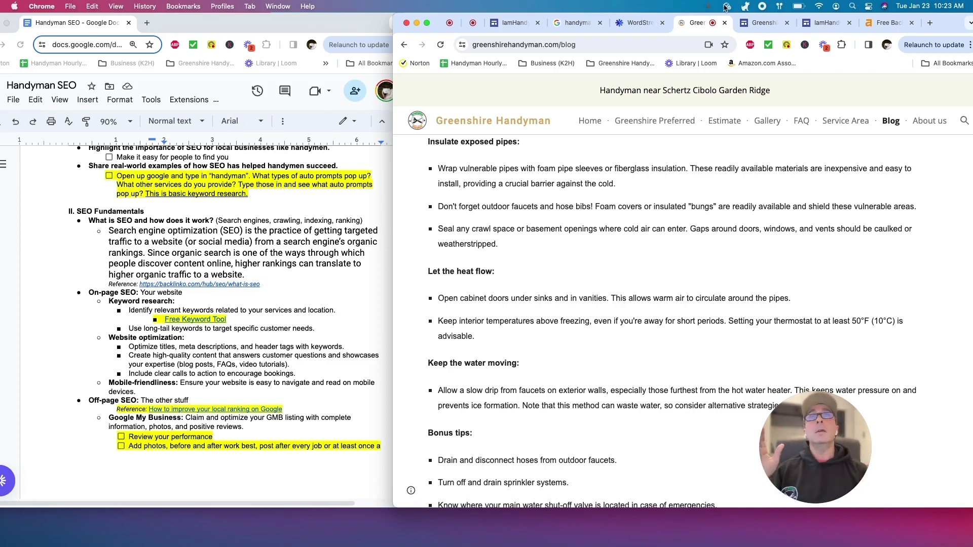
# Switch to the site's Google Sites editor and preview the Blog page at phone, tablet and large-screen sizes.
pyautogui.click(758, 23)
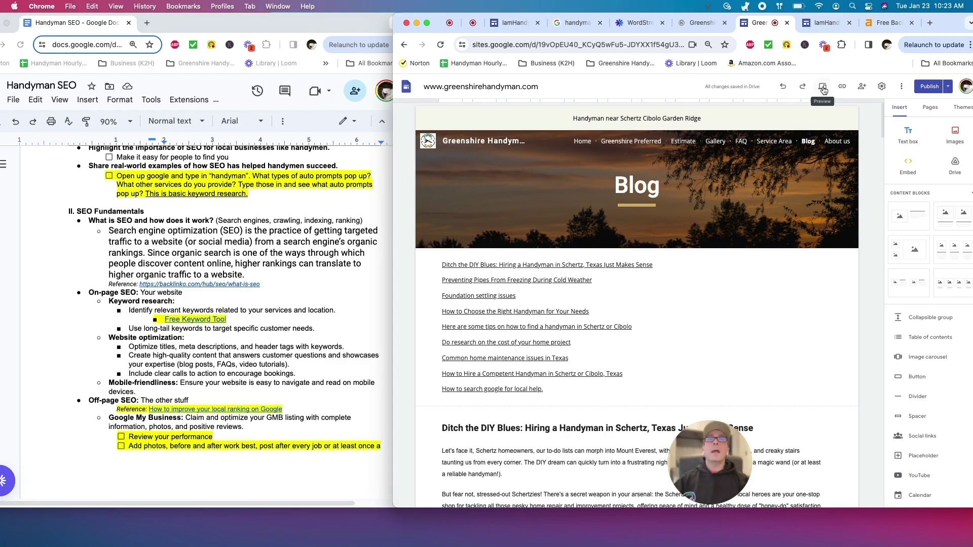
pyautogui.click(823, 90)
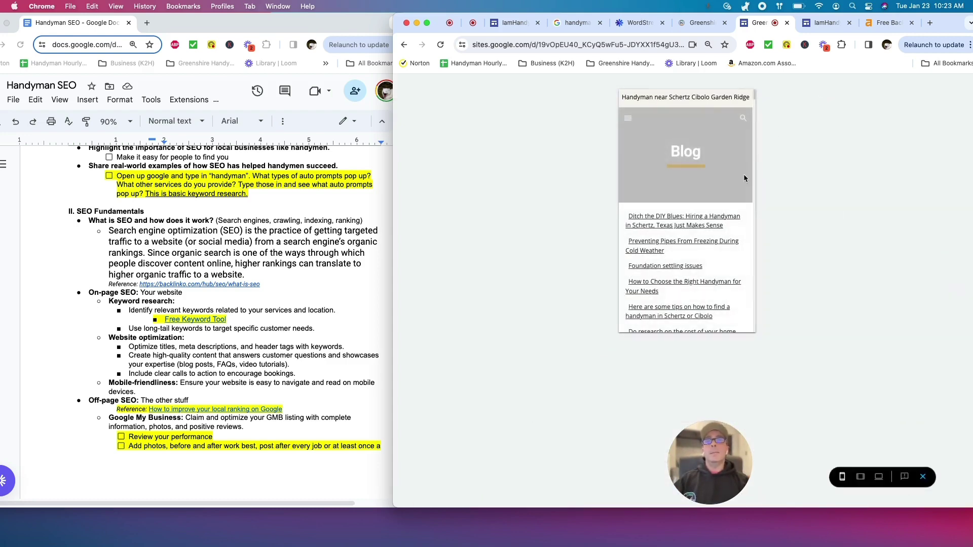
pyautogui.scroll(-3, 682, 284)
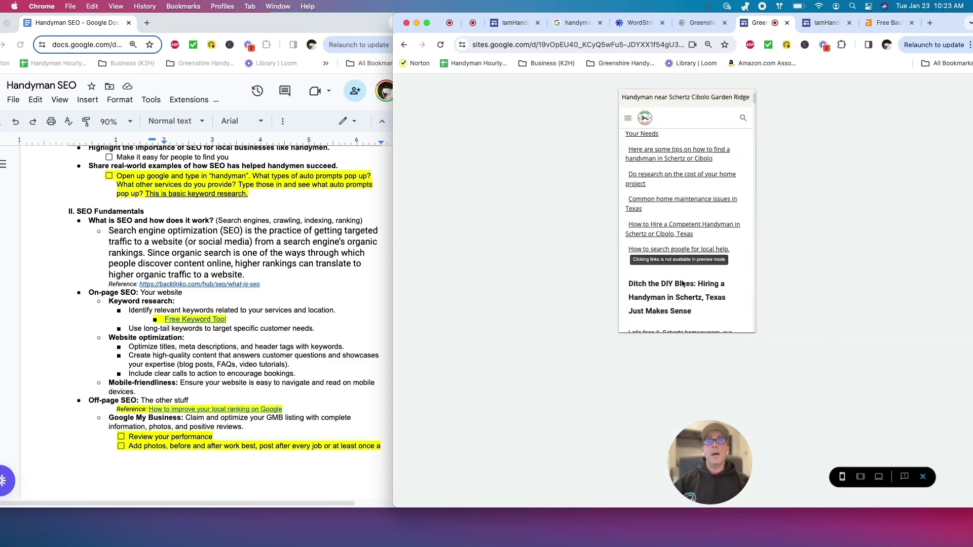
pyautogui.scroll(-4, 682, 283)
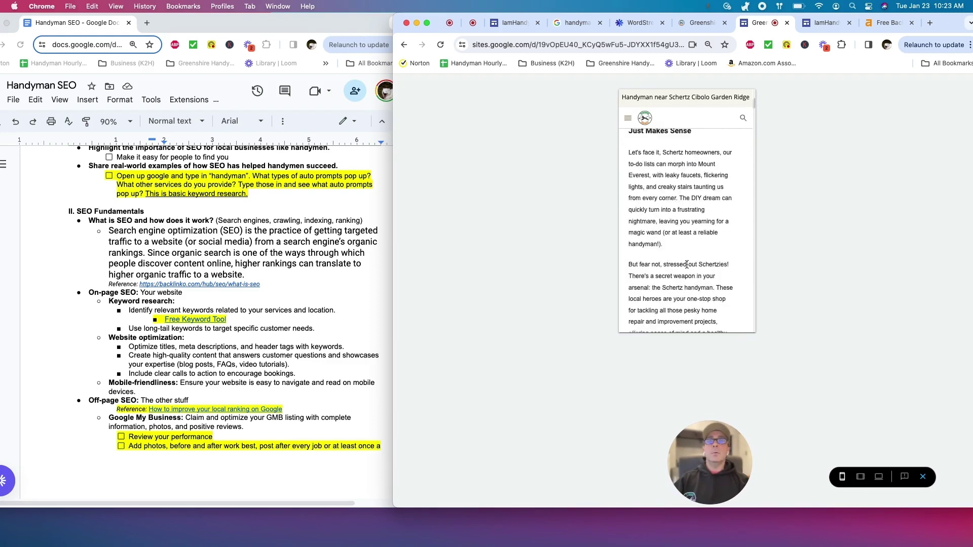
pyautogui.scroll(-4, 686, 264)
pyautogui.click(860, 477)
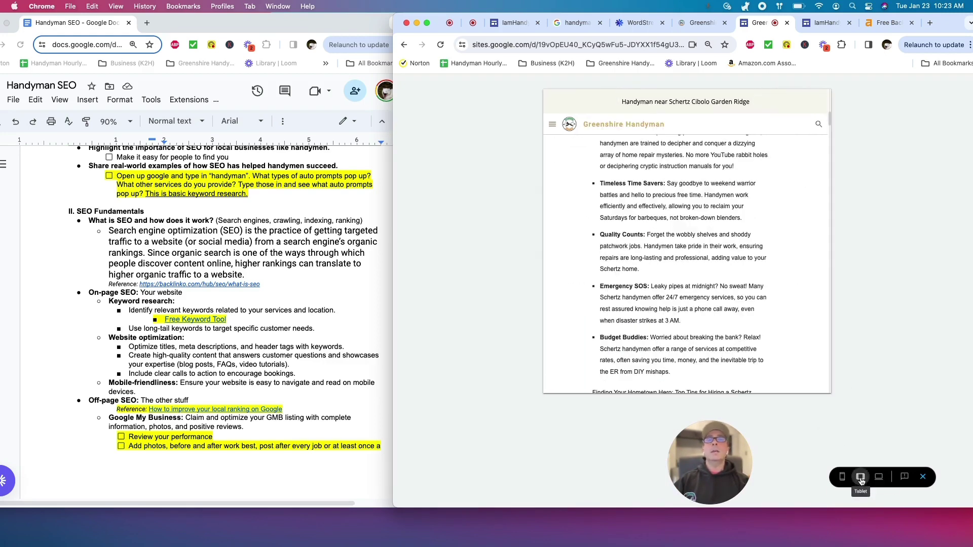
pyautogui.click(879, 478)
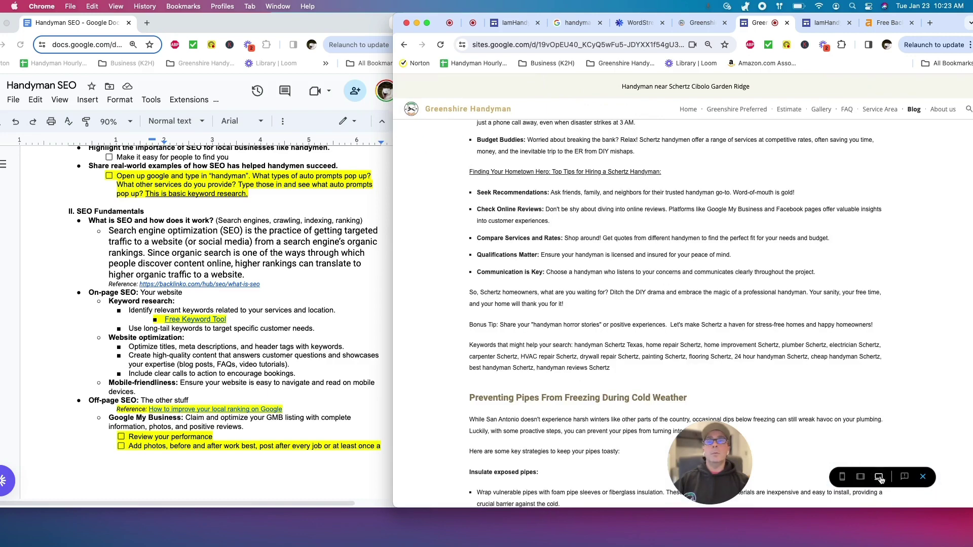
# Preview the Blog page at tablet and phone sizes and exit the preview.
pyautogui.click(860, 477)
pyautogui.click(843, 478)
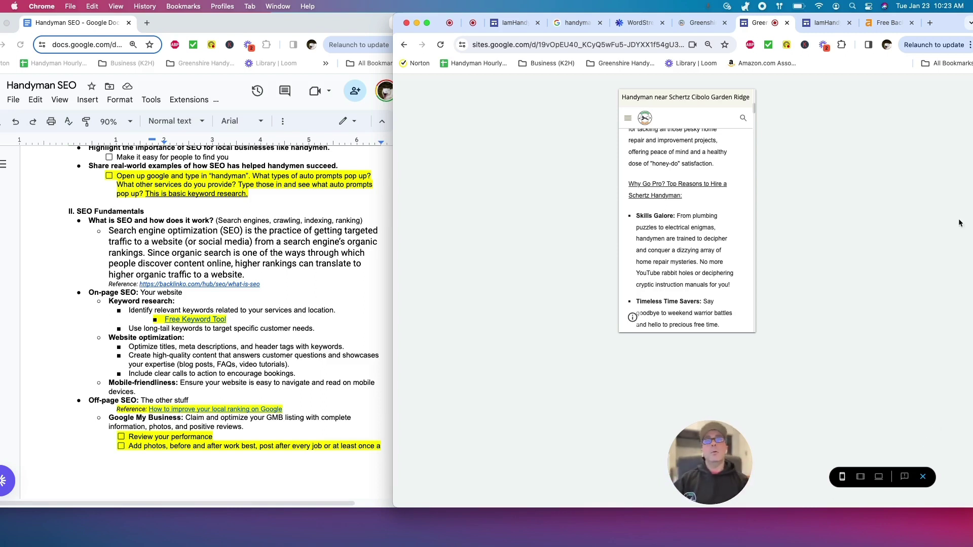
pyautogui.click(923, 476)
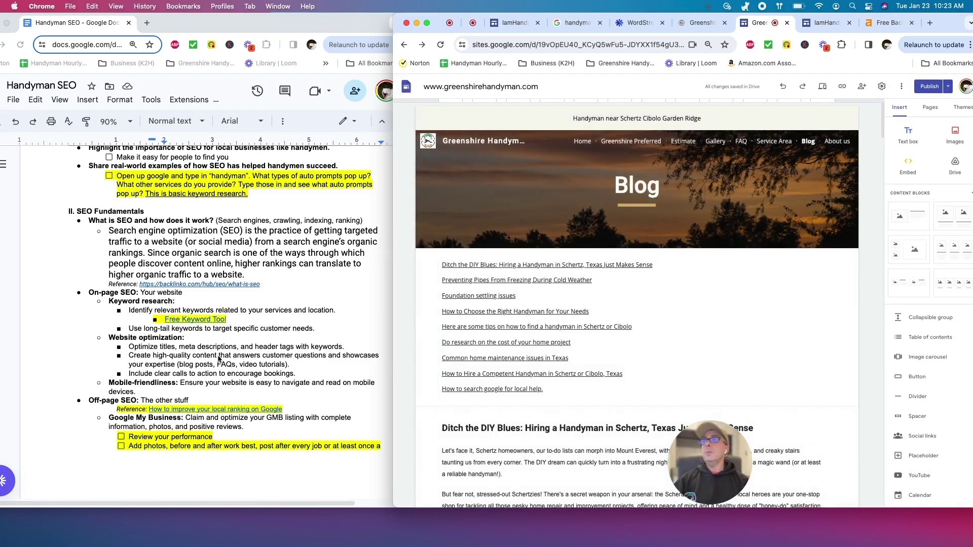
# Return to the Handyman SEO outline and review its mobile-friendliness point and the off-page SEO section.
pyautogui.click(161, 320)
pyautogui.scroll(-1, 122, 321)
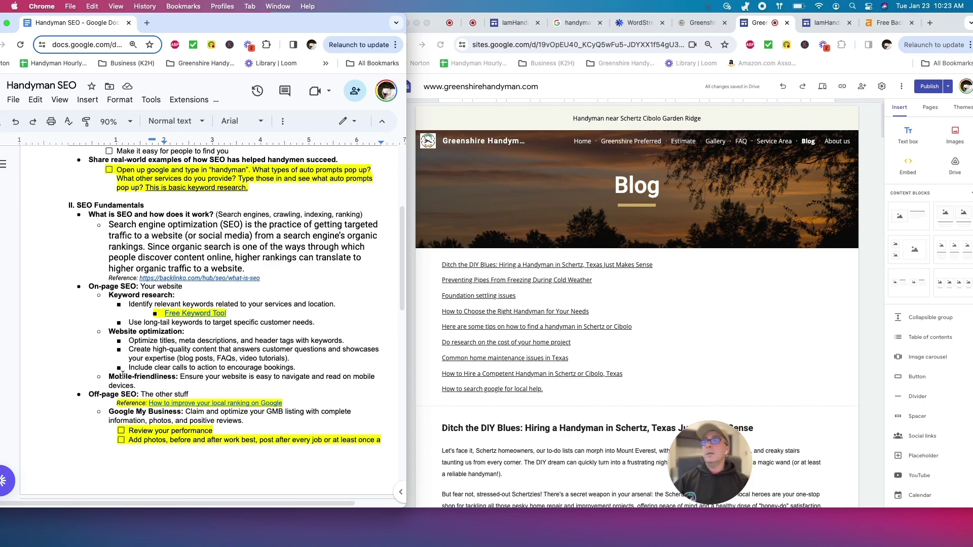
pyautogui.moveTo(120, 377); pyautogui.dragTo(152, 379)
pyautogui.click(173, 379)
pyautogui.scroll(-1, 258, 366)
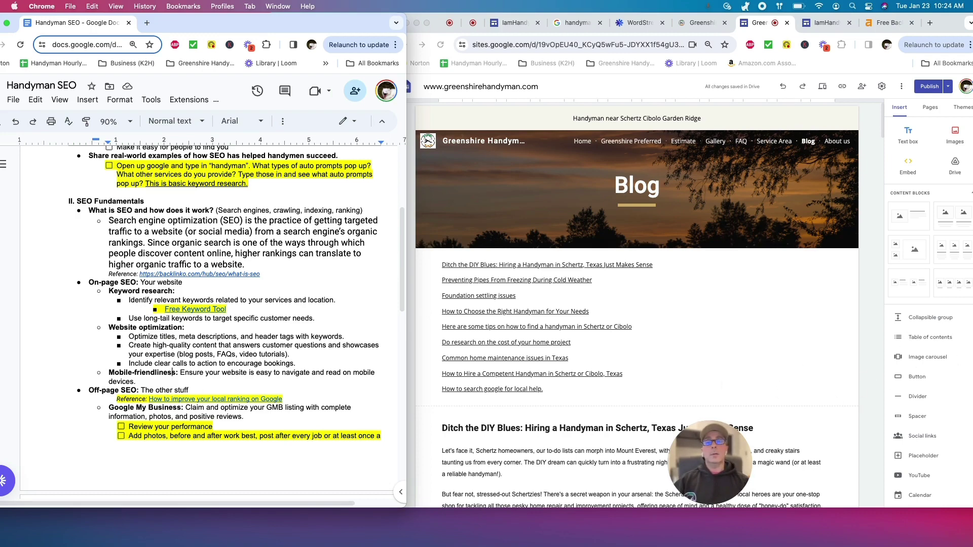
# Bring up the browser window with the Greenshire Handyman listing, enlarge it beside the outline and show its business profile in Google Search.
pyautogui.press('super+grave')
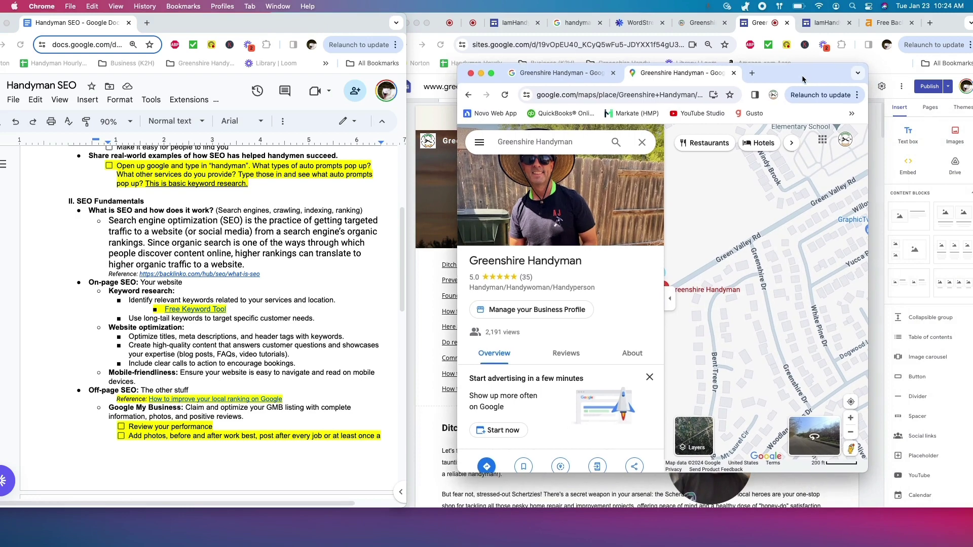
pyautogui.moveTo(803, 79); pyautogui.dragTo(763, 29)
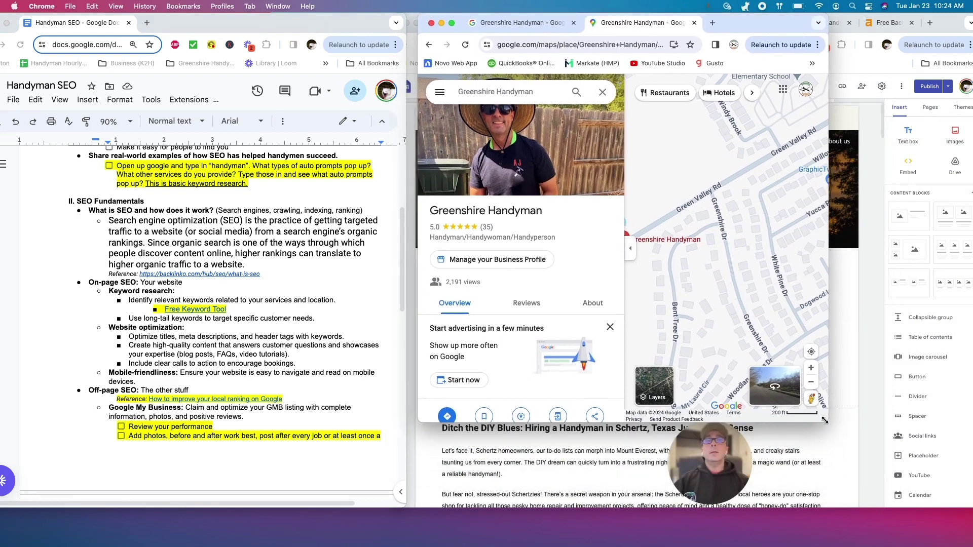
pyautogui.moveTo(825, 420); pyautogui.dragTo(950, 539)
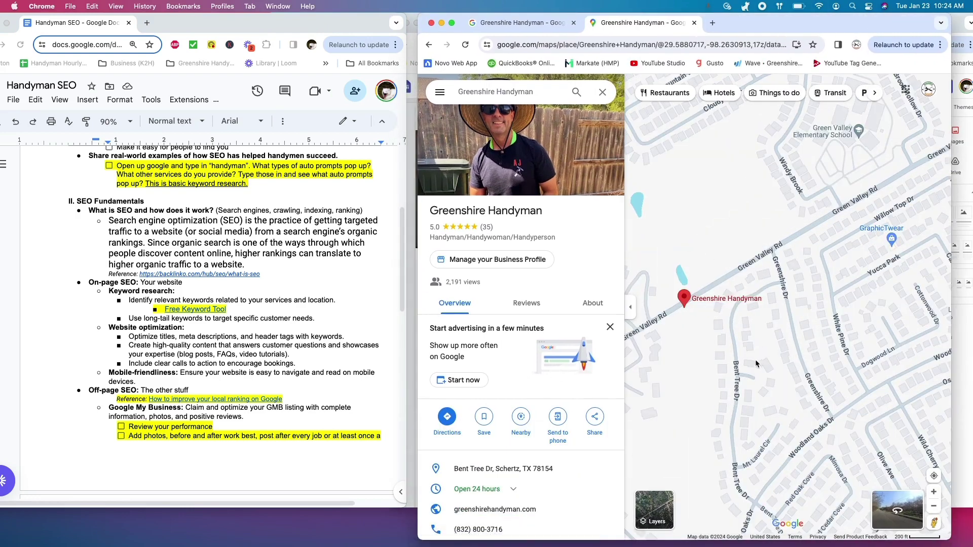
pyautogui.click(522, 22)
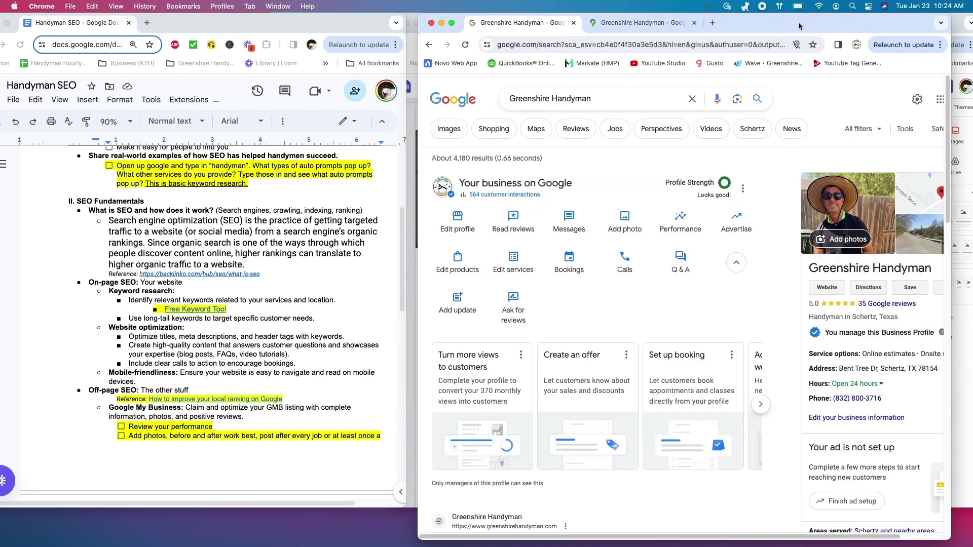
# Reposition the Google business profile window so the outline document stays readable beside it.
pyautogui.moveTo(798, 26); pyautogui.dragTo(553, 92)
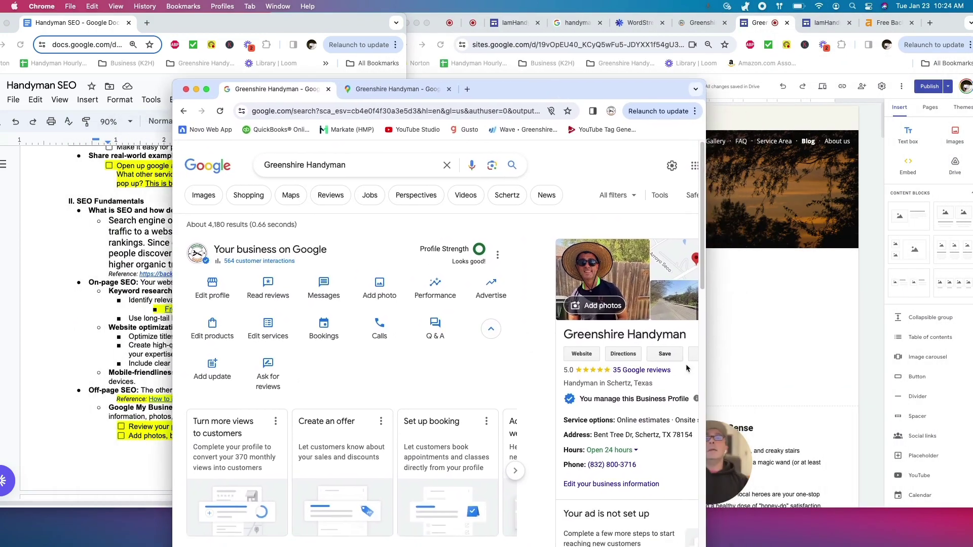
pyautogui.click(736, 453)
pyautogui.moveTo(727, 451); pyautogui.dragTo(835, 459)
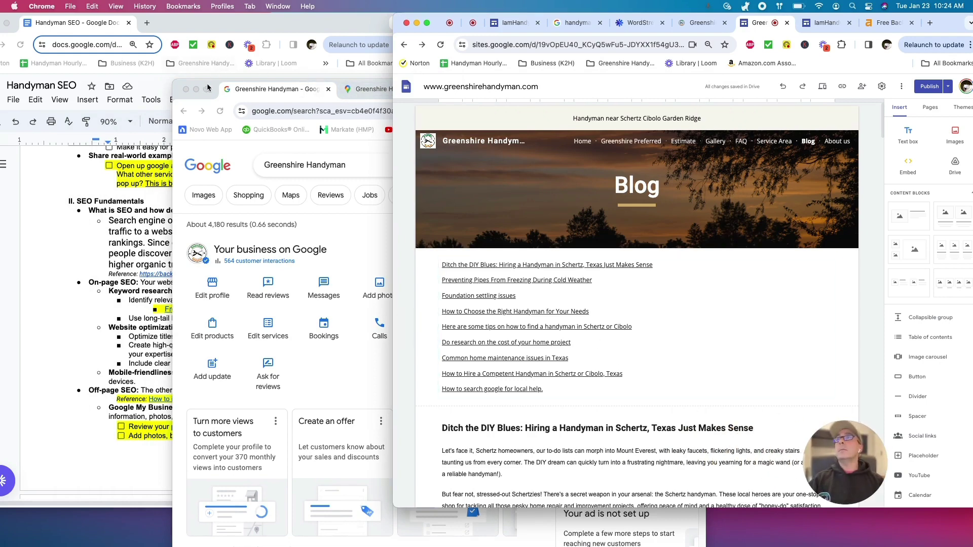
pyautogui.moveTo(207, 89); pyautogui.dragTo(372, 91)
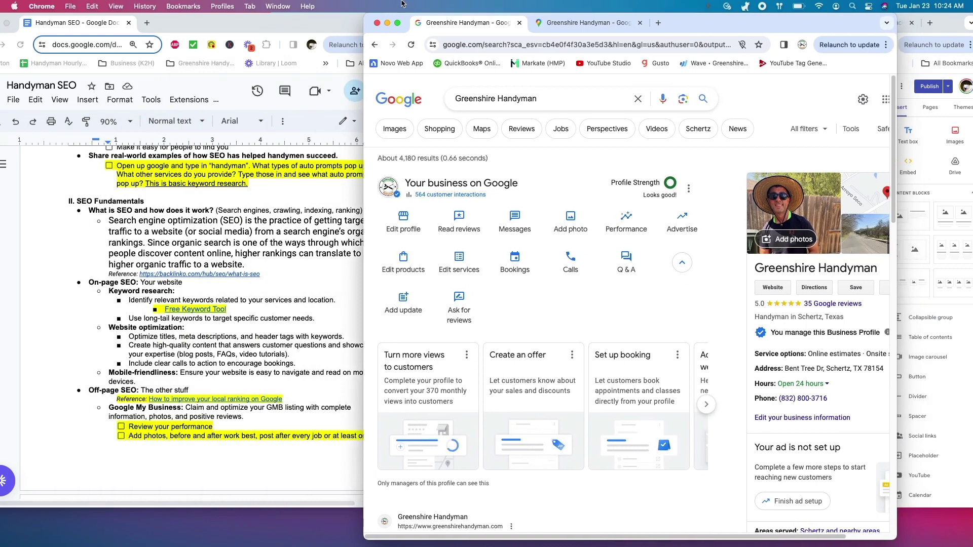
pyautogui.moveTo(403, 3); pyautogui.dragTo(442, 10)
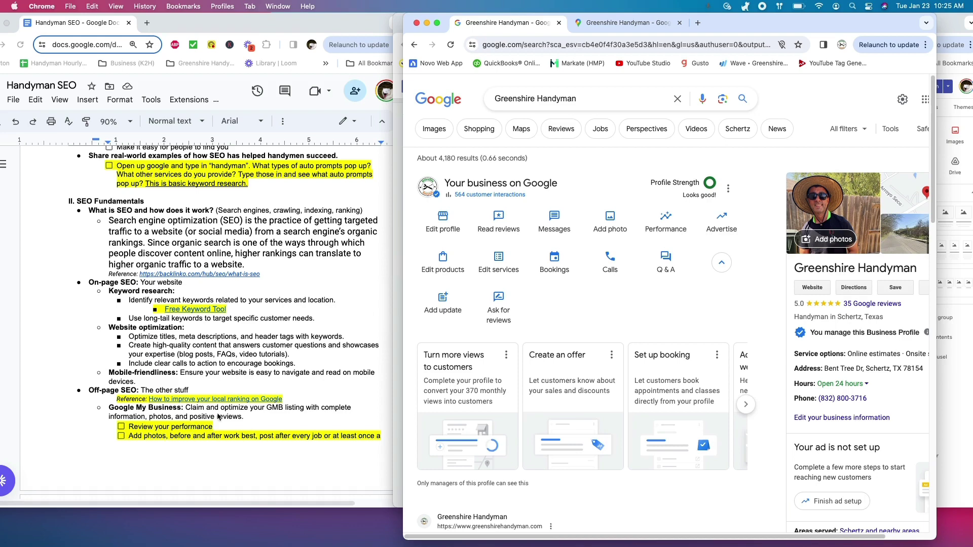
# Open the business profile's performance report from its customer interactions and set the time period to Dec 2023–Jan 2024.
pyautogui.click(479, 195)
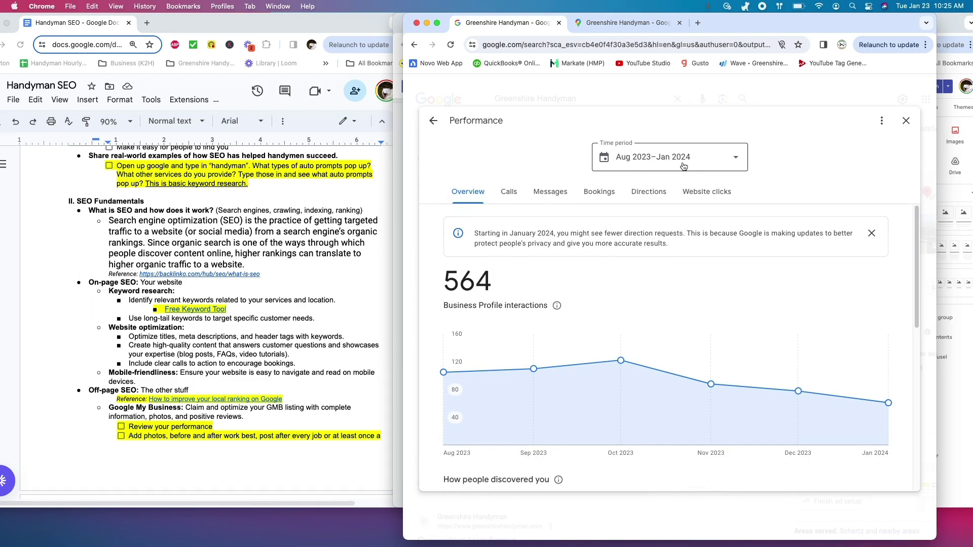
pyautogui.click(723, 167)
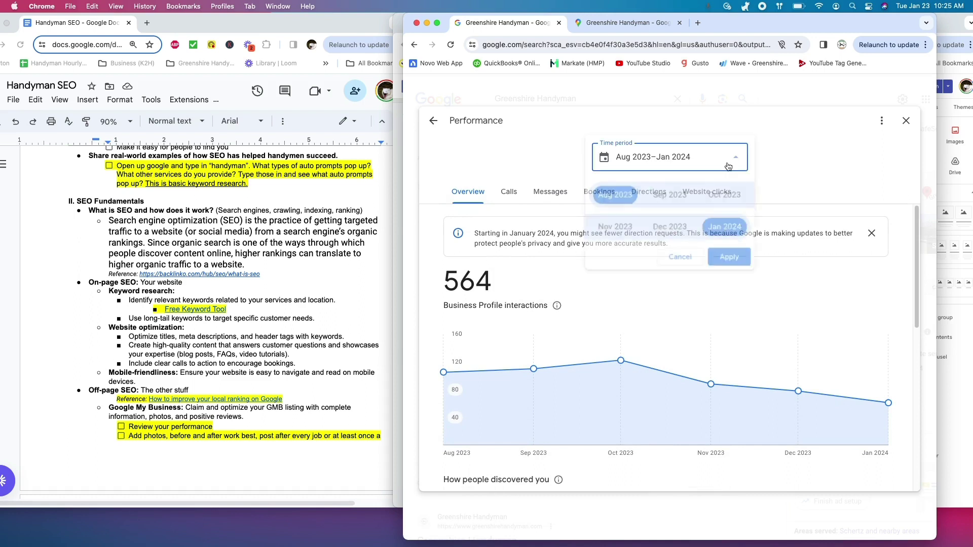
pyautogui.click(661, 231)
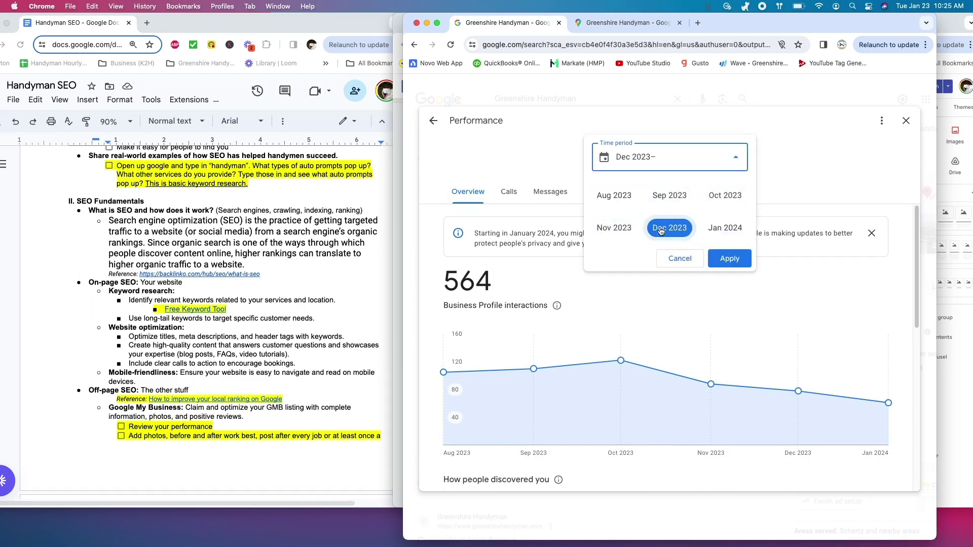
pyautogui.click(722, 231)
pyautogui.click(721, 259)
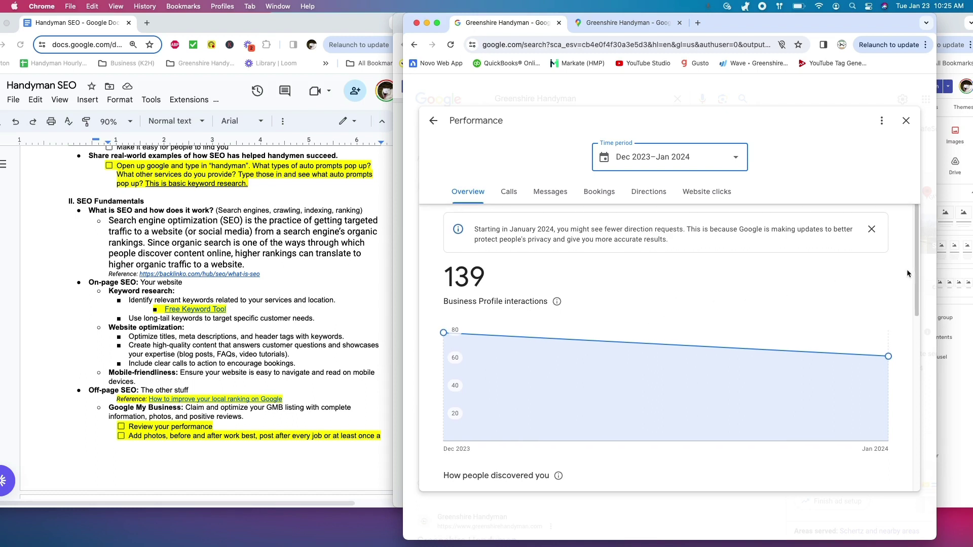
# Review the Business Profile interactions chart for the selected months, including the December 2023 data point.
pyautogui.scroll(-1, 916, 287)
pyautogui.moveTo(916, 287); pyautogui.dragTo(913, 400)
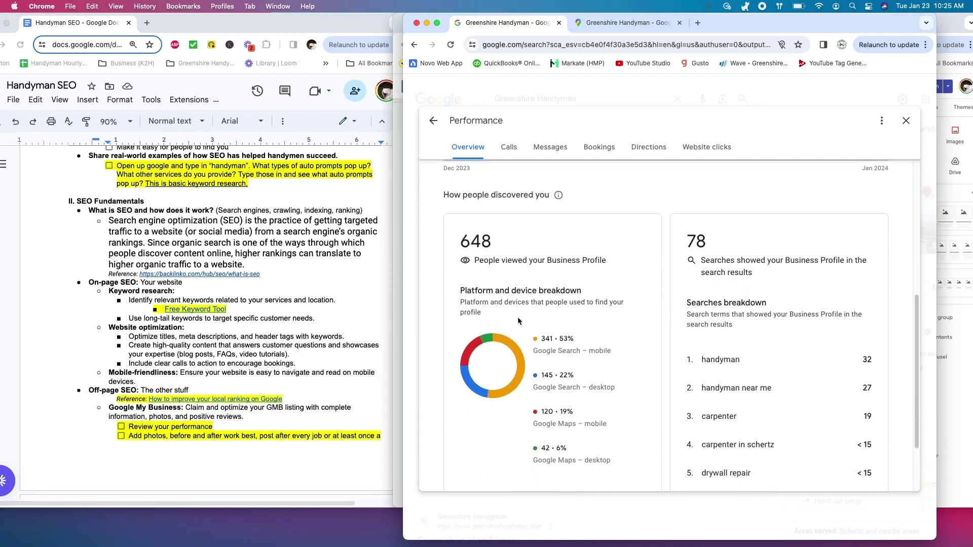
pyautogui.scroll(5, 484, 278)
pyautogui.scroll(-2, 485, 278)
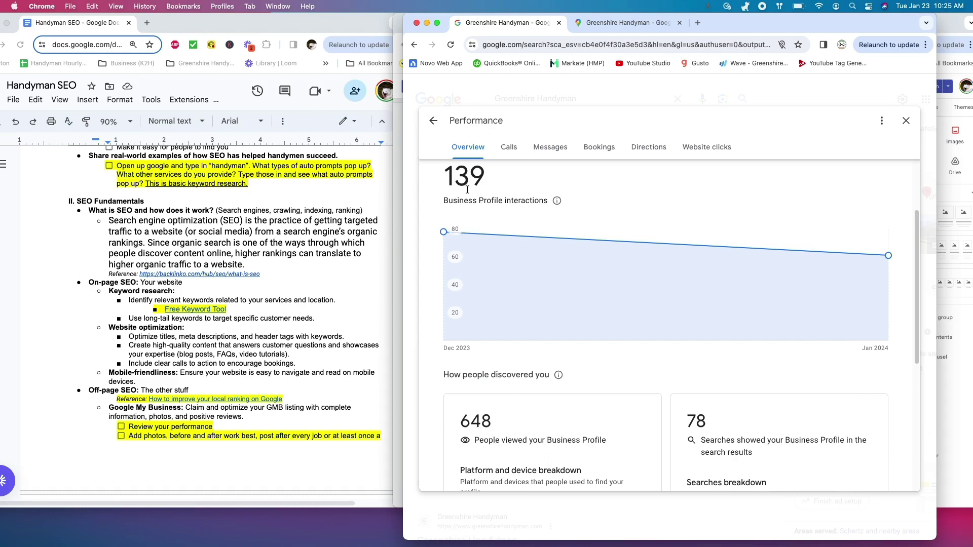
pyautogui.moveTo(488, 259)
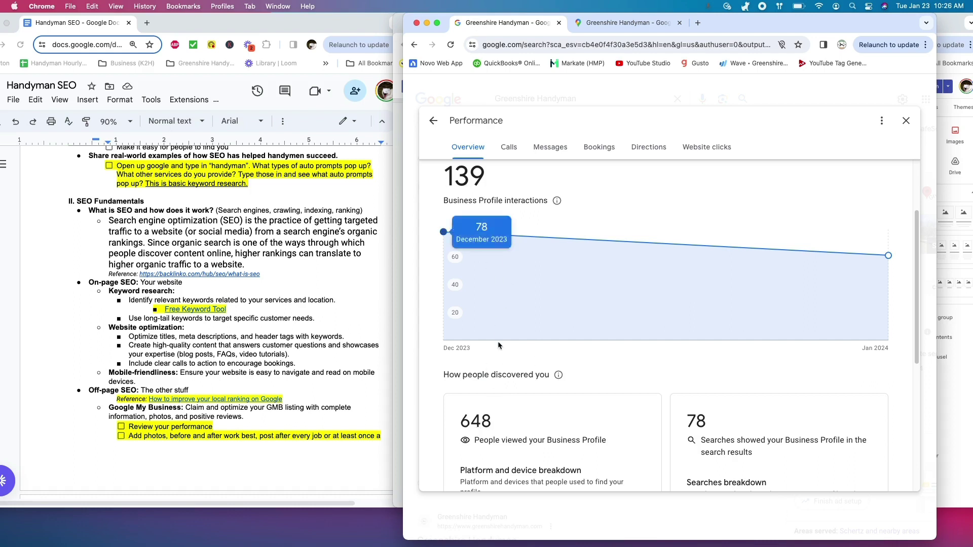
pyautogui.scroll(-1, 549, 421)
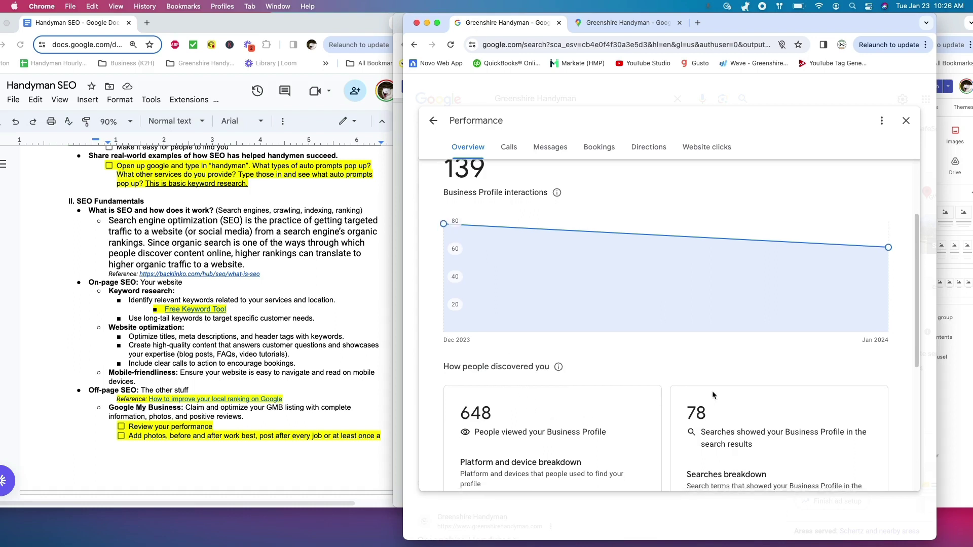
# Review how people discovered the business, covering the platform and device breakdown and the list of search terms.
pyautogui.scroll(-5, 916, 399)
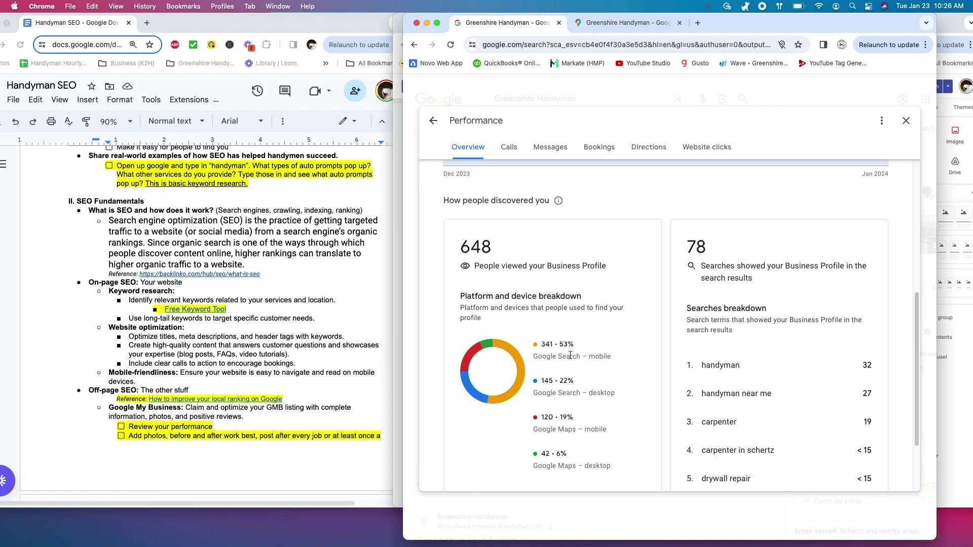
pyautogui.scroll(-1, 748, 334)
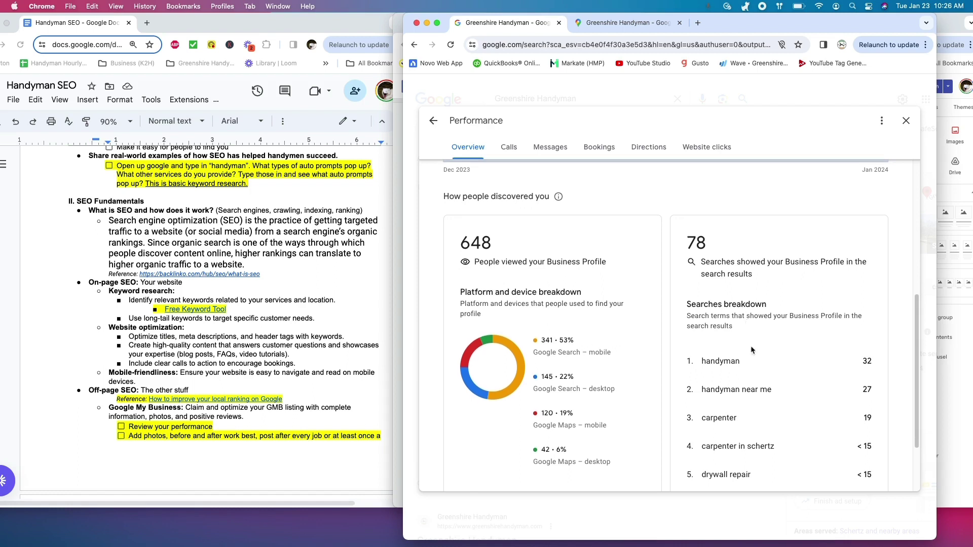
pyautogui.scroll(-1, 751, 348)
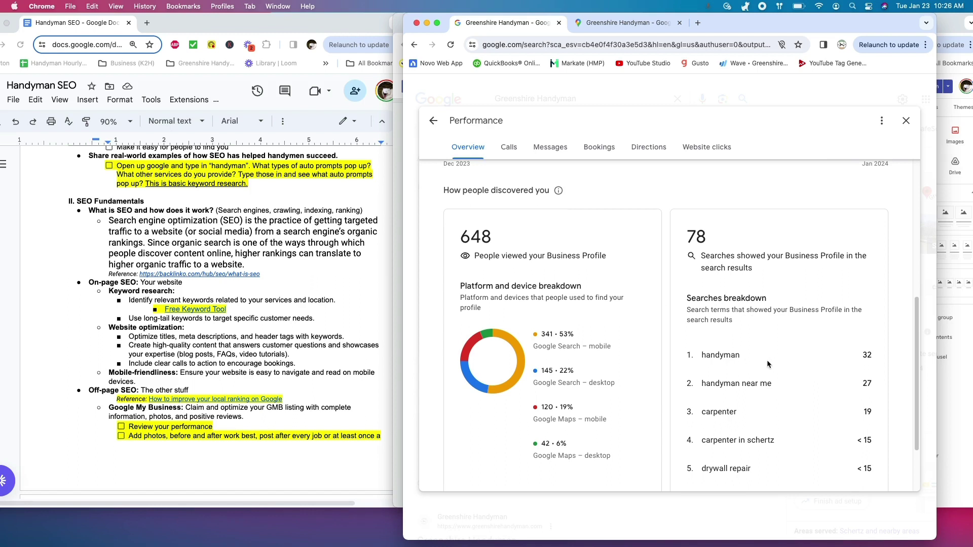
pyautogui.scroll(-1, 760, 357)
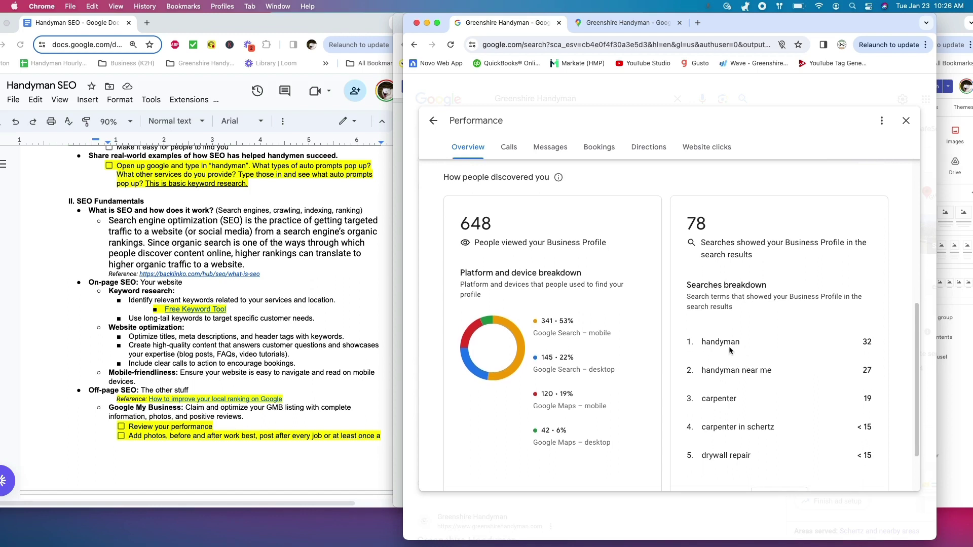
pyautogui.scroll(1, 736, 359)
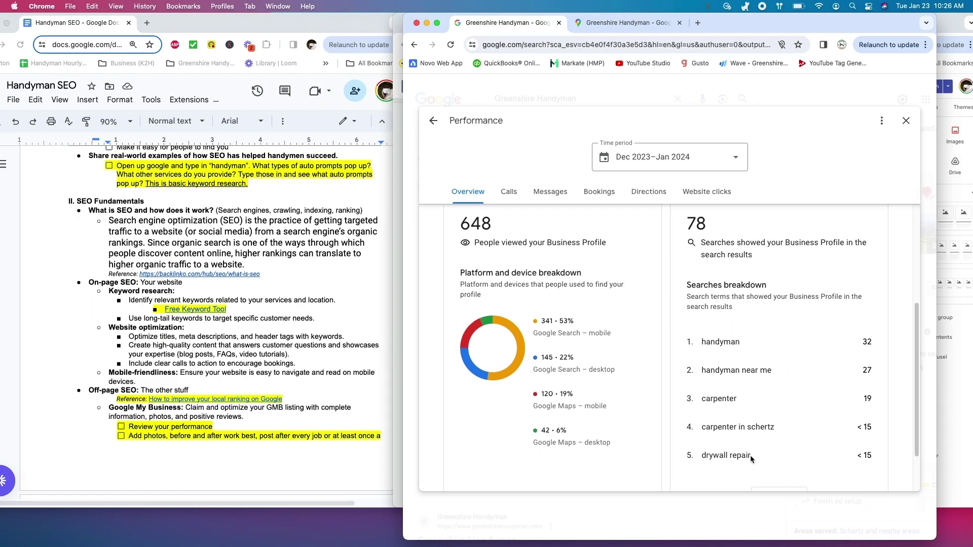
pyautogui.scroll(1, 682, 227)
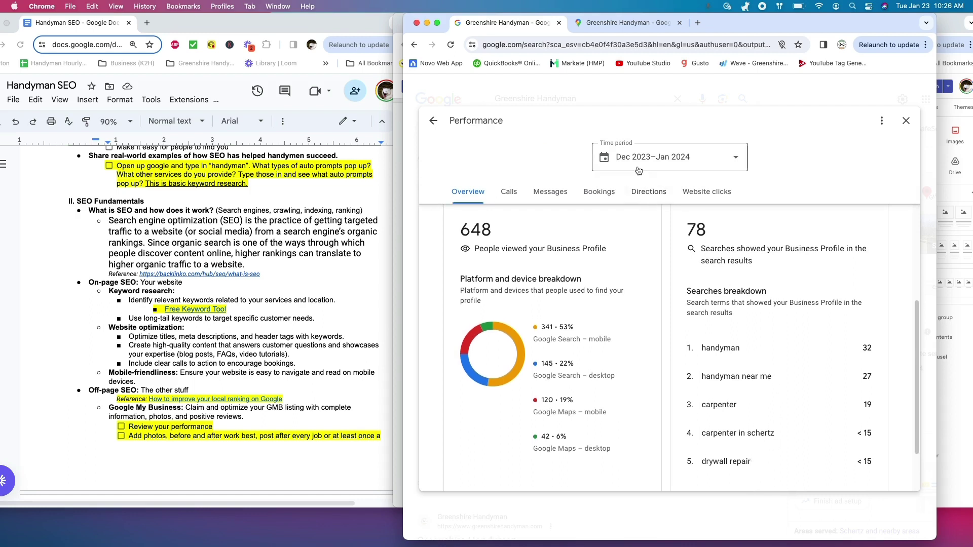
# Set the report's time period to Aug 2023–Jan 2024 and review the device and searches breakdowns for it.
pyautogui.click(734, 162)
pyautogui.click(614, 195)
pyautogui.click(725, 227)
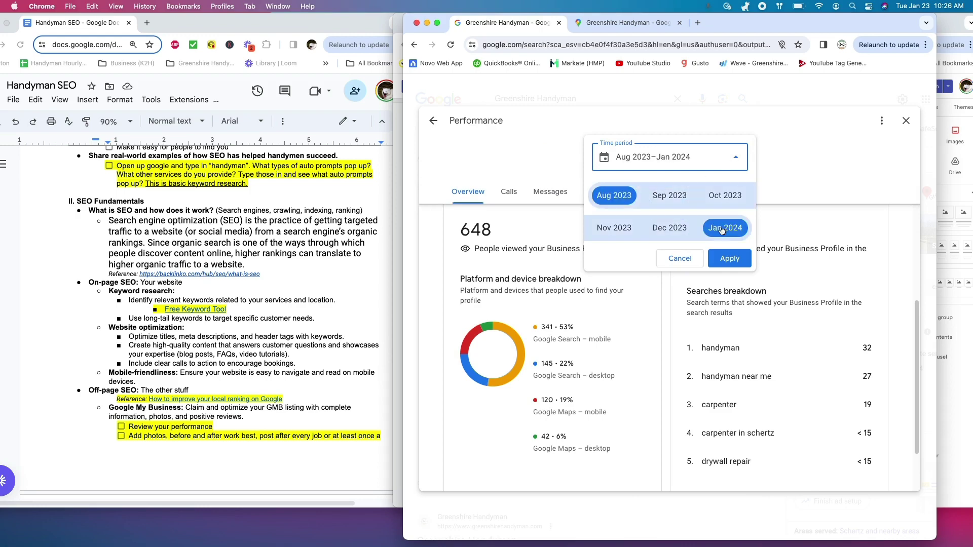
pyautogui.click(728, 259)
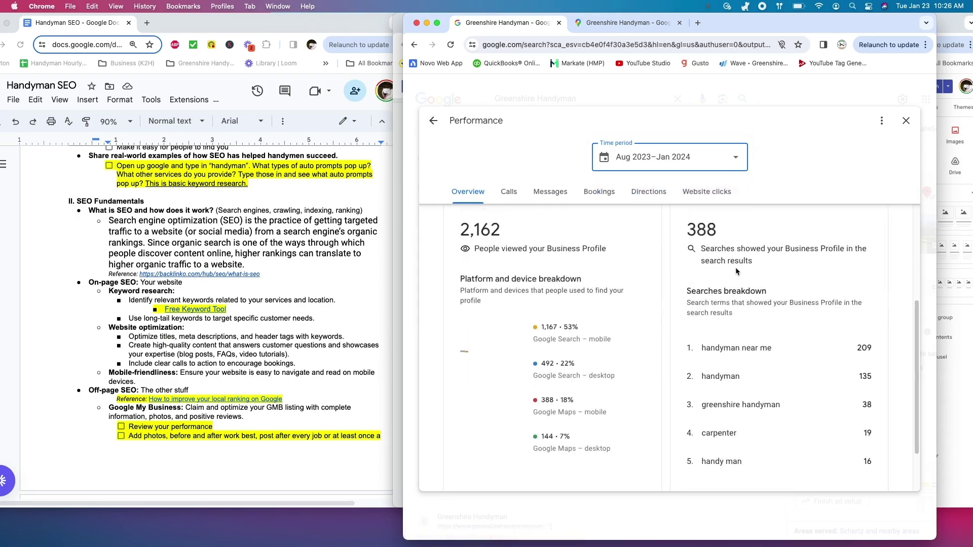
pyautogui.scroll(-1, 641, 321)
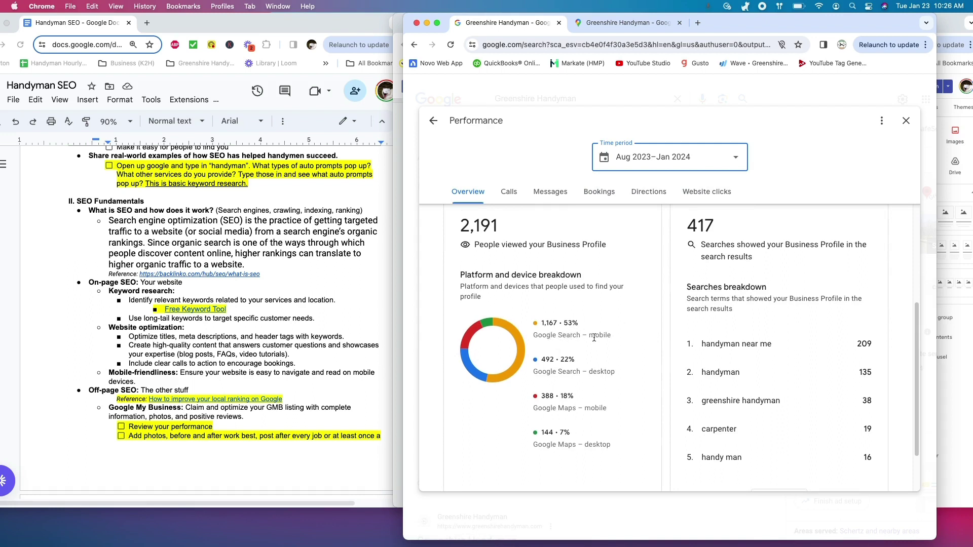
pyautogui.scroll(-1, 828, 347)
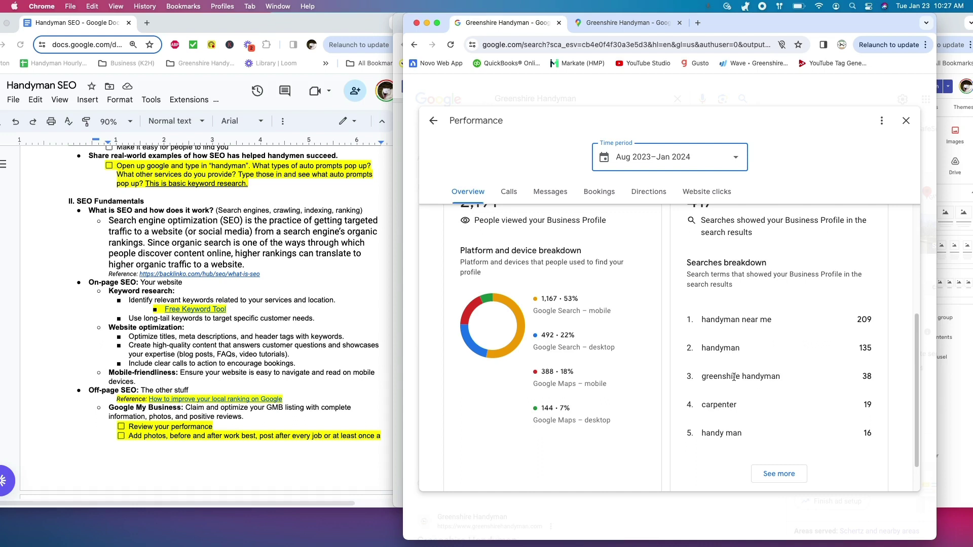
pyautogui.scroll(1, 543, 267)
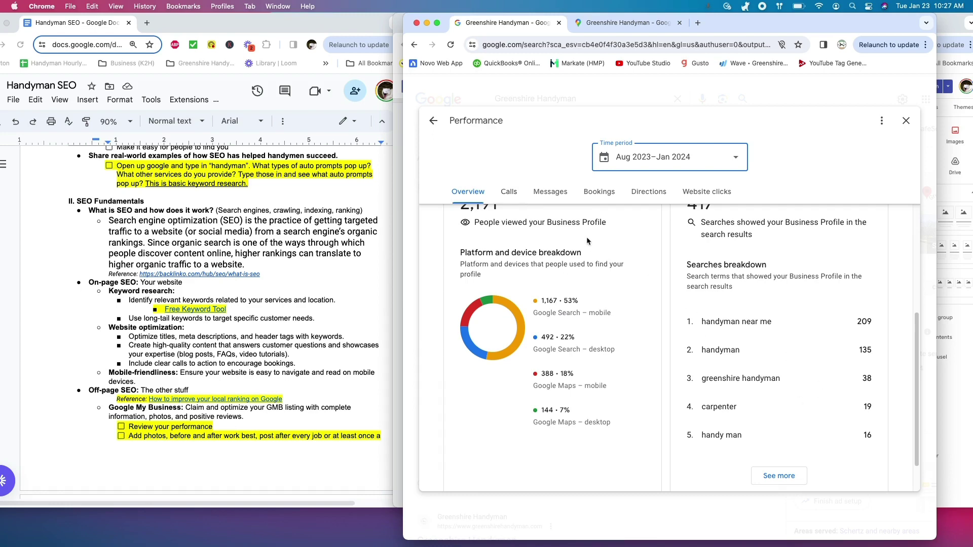
# Review the profile's performance figures for calls, messages, bookings and direction requests in turn.
pyautogui.click(509, 193)
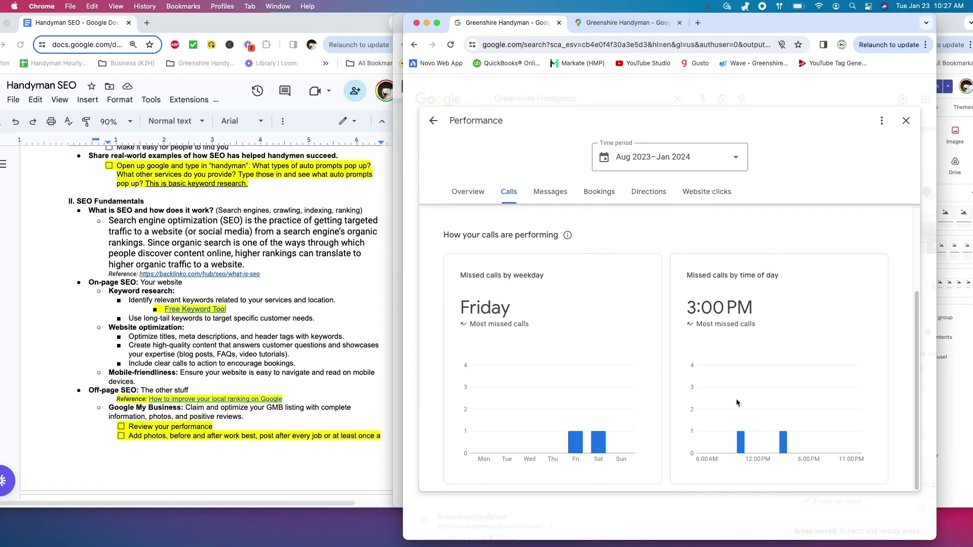
pyautogui.click(545, 195)
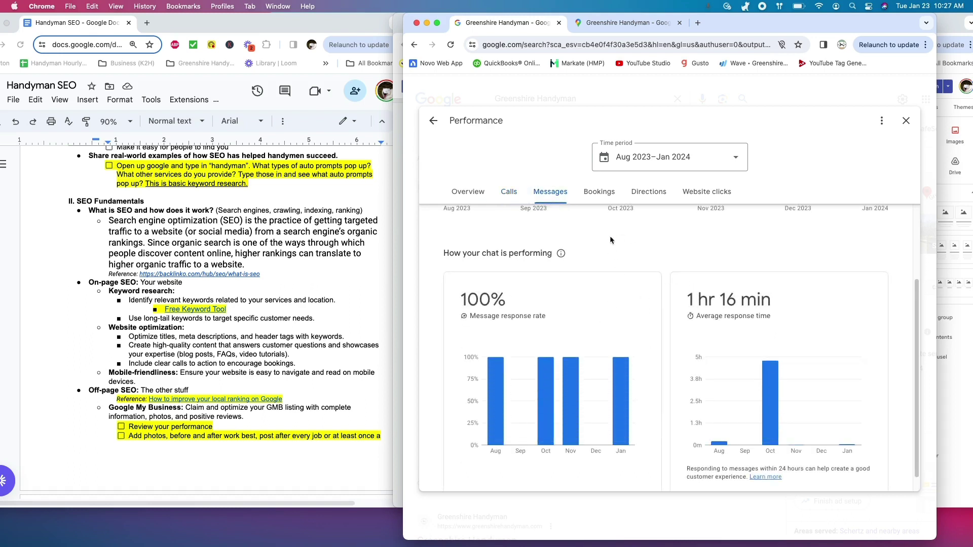
pyautogui.click(602, 192)
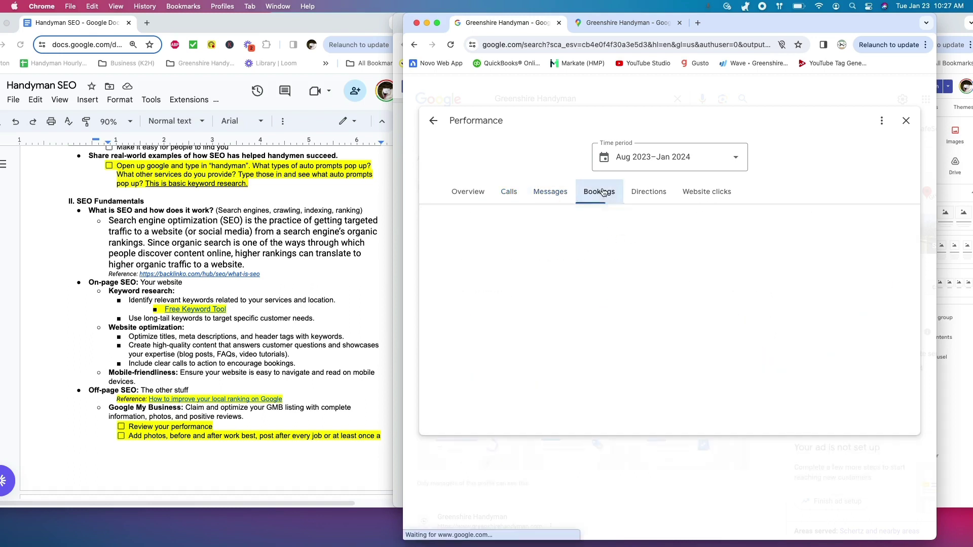
pyautogui.click(655, 194)
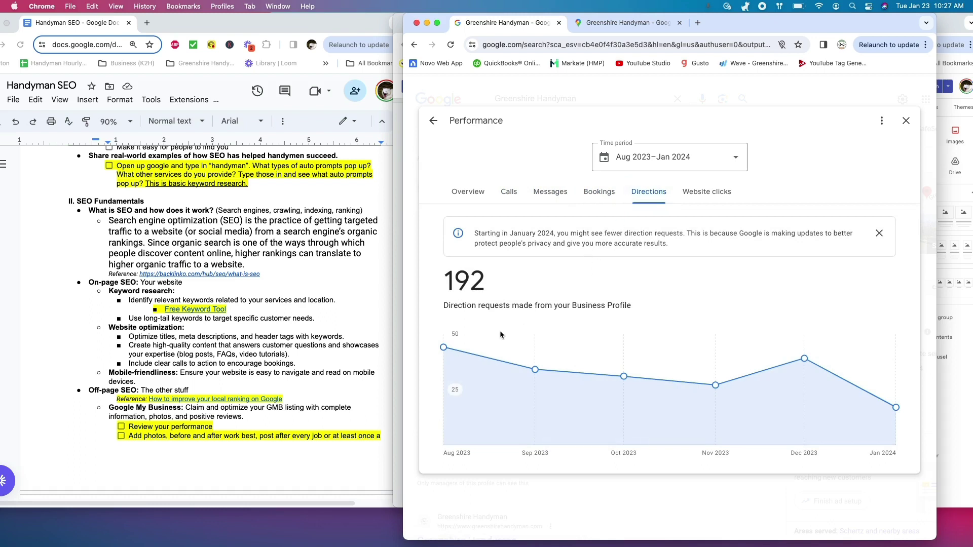
# Review the website clicks chart, including the October 2023 data point, and close the performance report.
pyautogui.click(706, 193)
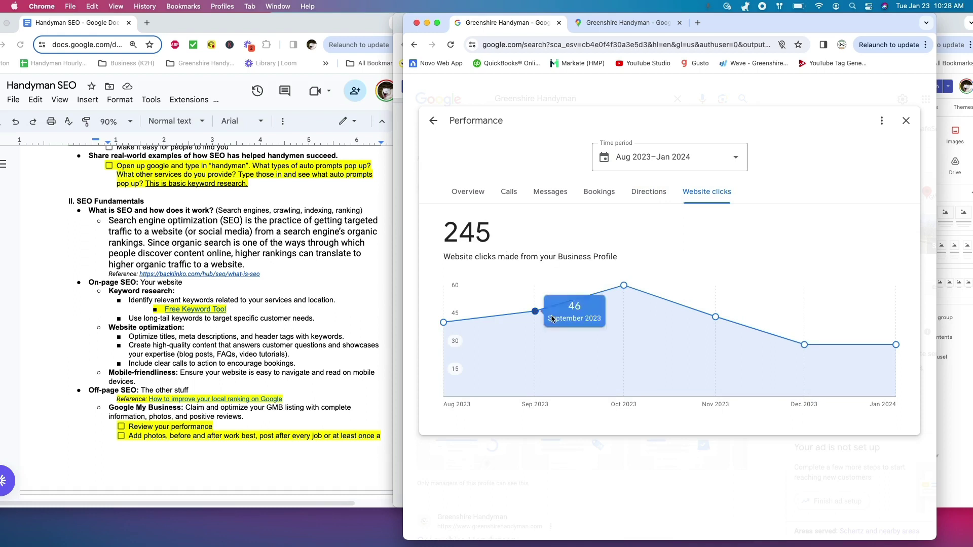
pyautogui.moveTo(658, 314)
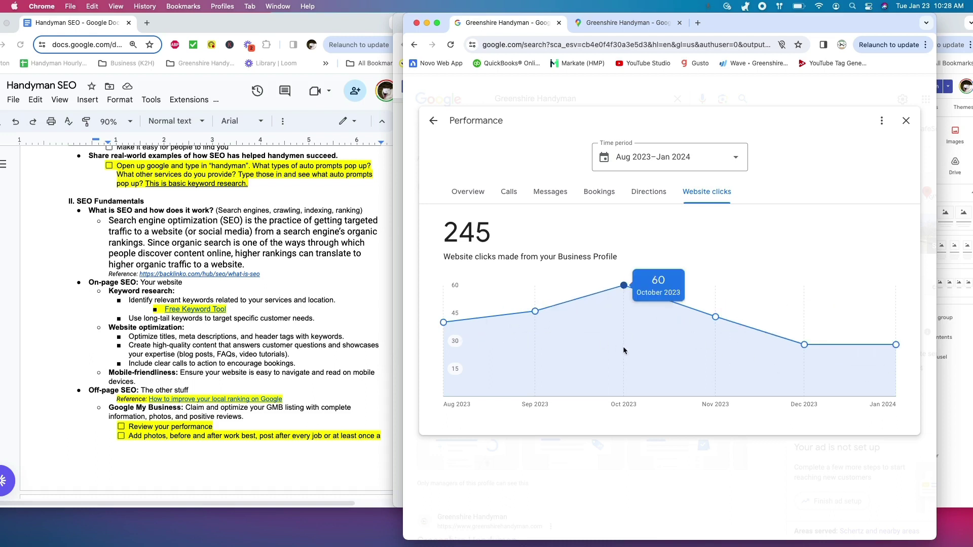
pyautogui.click(906, 122)
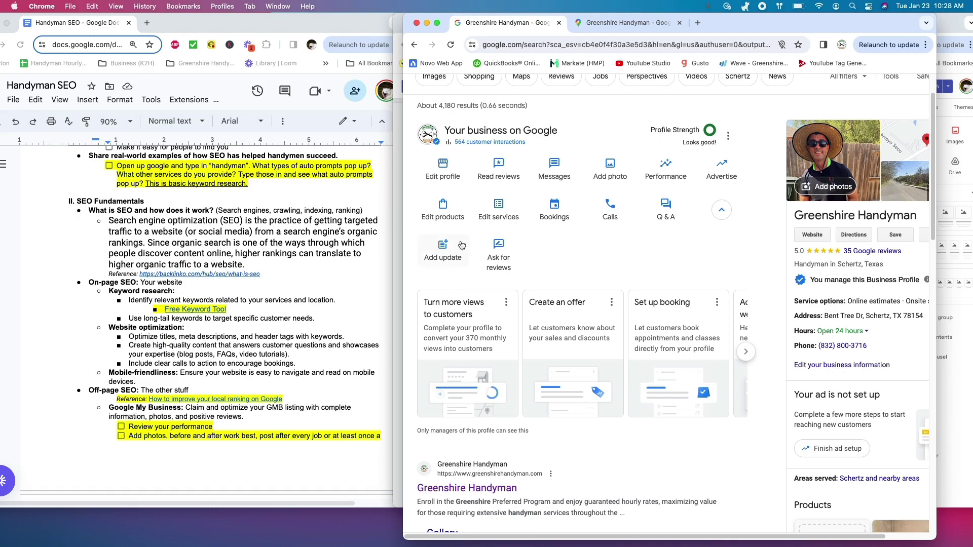
pyautogui.scroll(1, 616, 202)
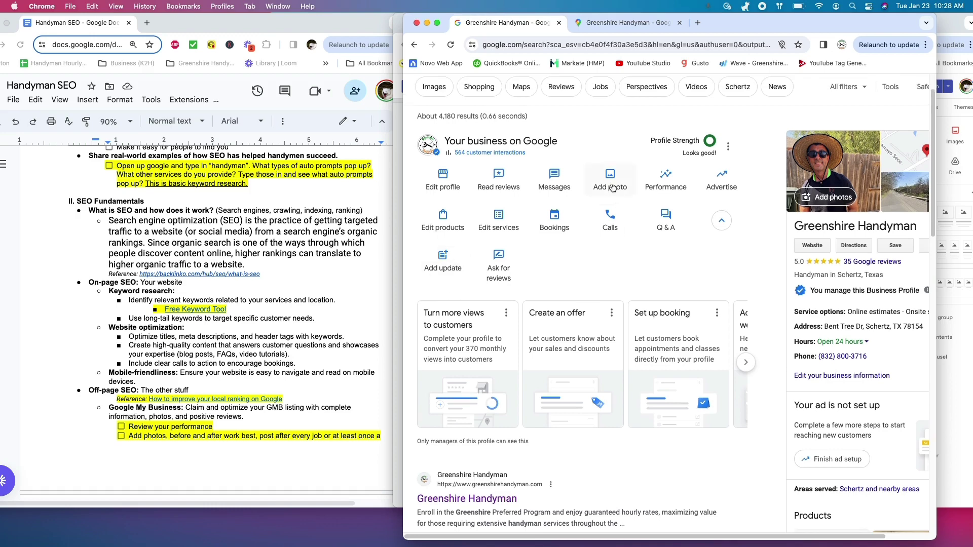
# Switch to the Greenshire Handyman listing in Google Maps and open its full collection of photos.
pyautogui.click(634, 25)
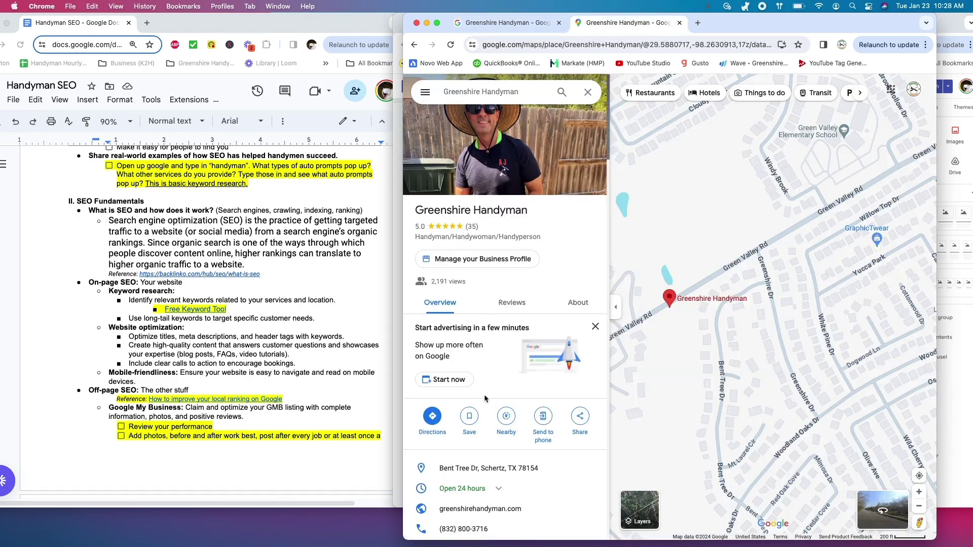
pyautogui.scroll(-4, 503, 268)
pyautogui.scroll(-7, 489, 414)
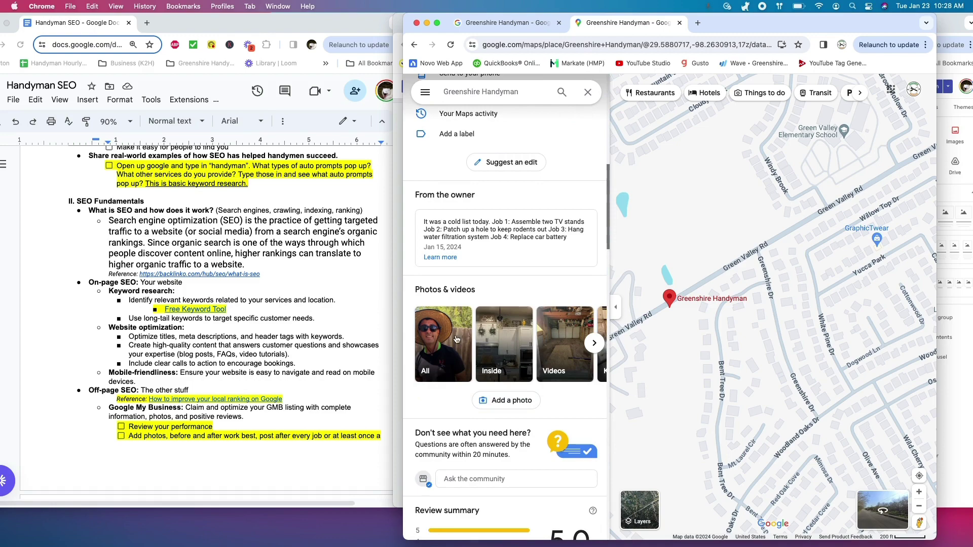
pyautogui.click(443, 358)
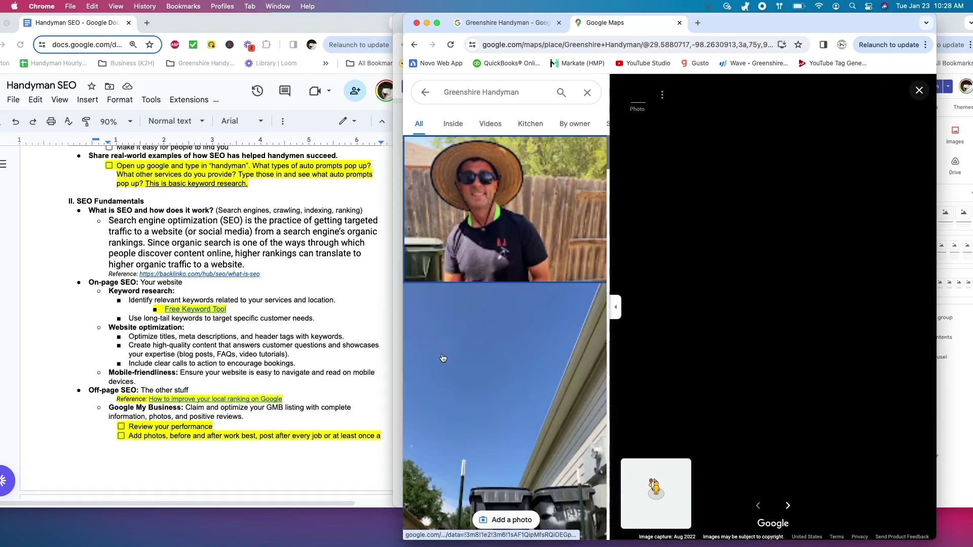
# Browse the listing's photo gallery, examining the job photos, videos and before-and-after images of completed work.
pyautogui.scroll(-3, 507, 364)
pyautogui.scroll(-5, 507, 364)
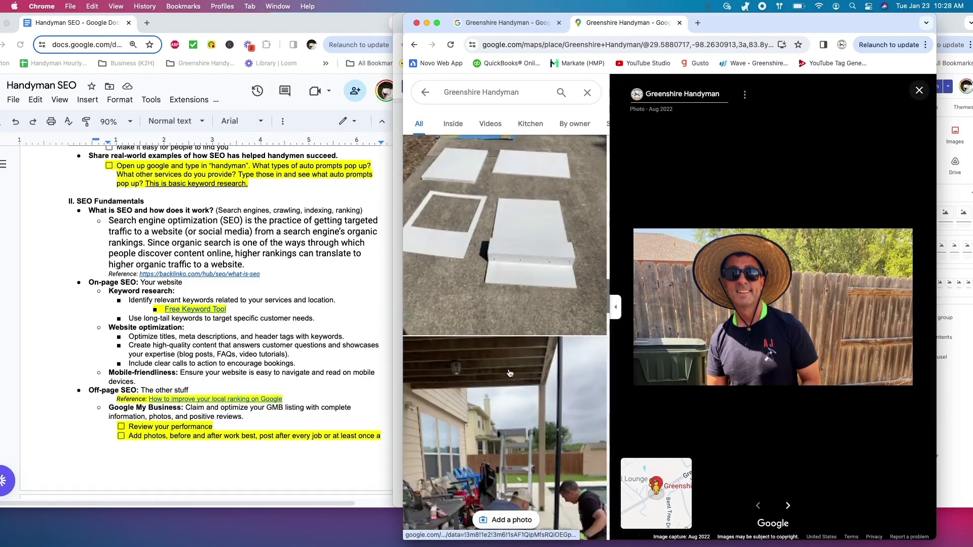
pyautogui.scroll(-5, 510, 373)
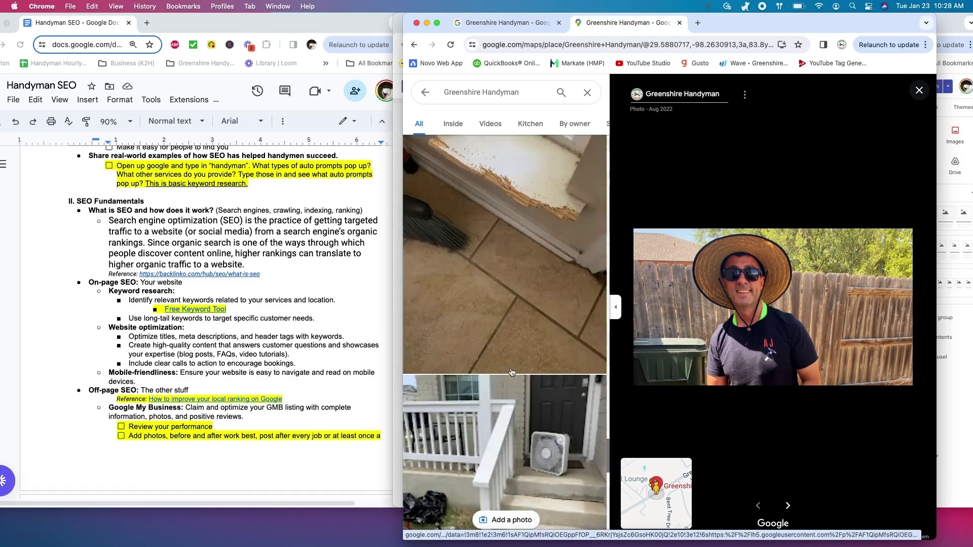
pyautogui.scroll(-3, 512, 373)
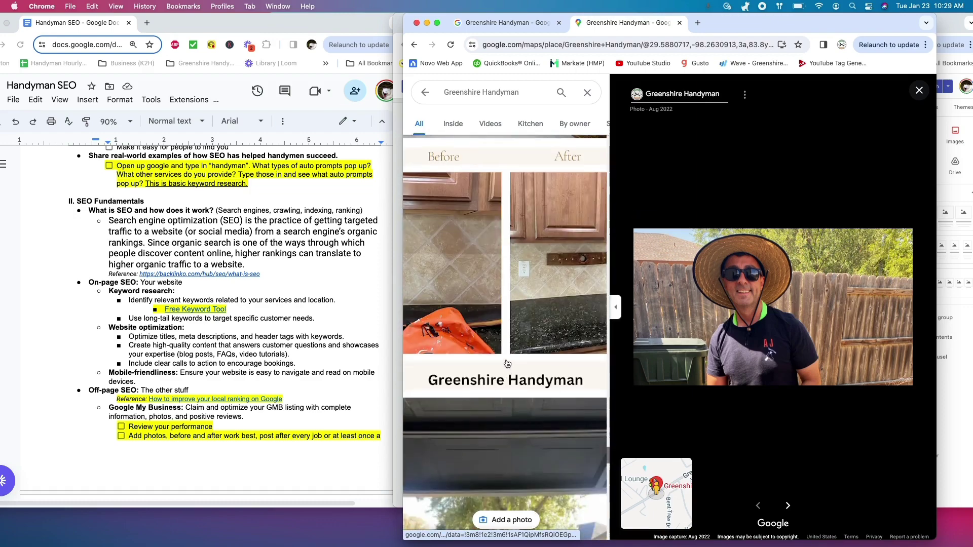
pyautogui.scroll(3, 506, 368)
pyautogui.scroll(-10, 505, 369)
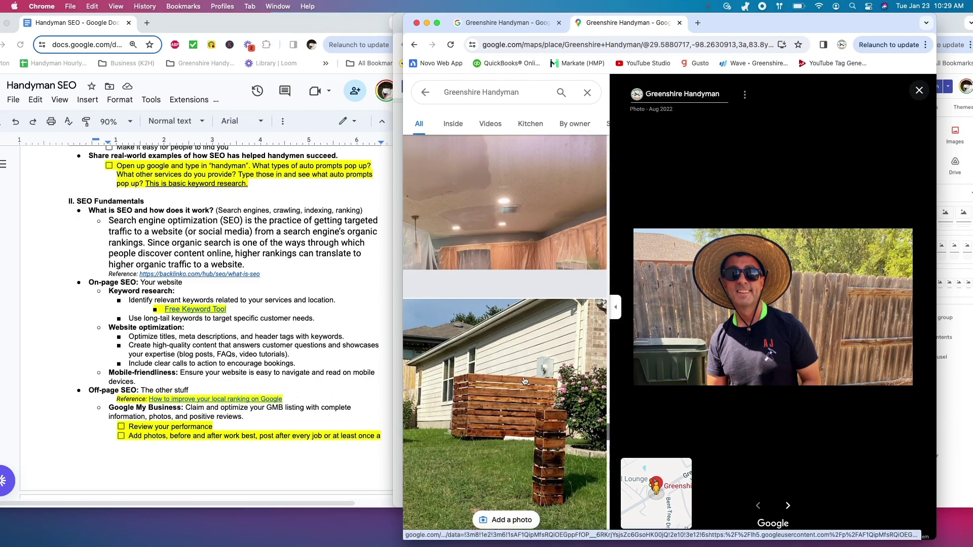
pyautogui.scroll(3, 524, 381)
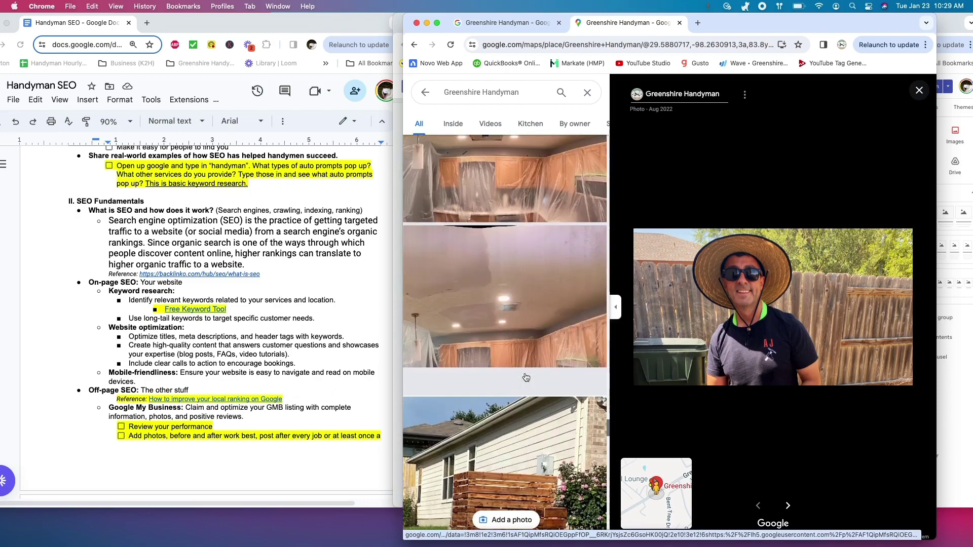
pyautogui.scroll(-10, 526, 377)
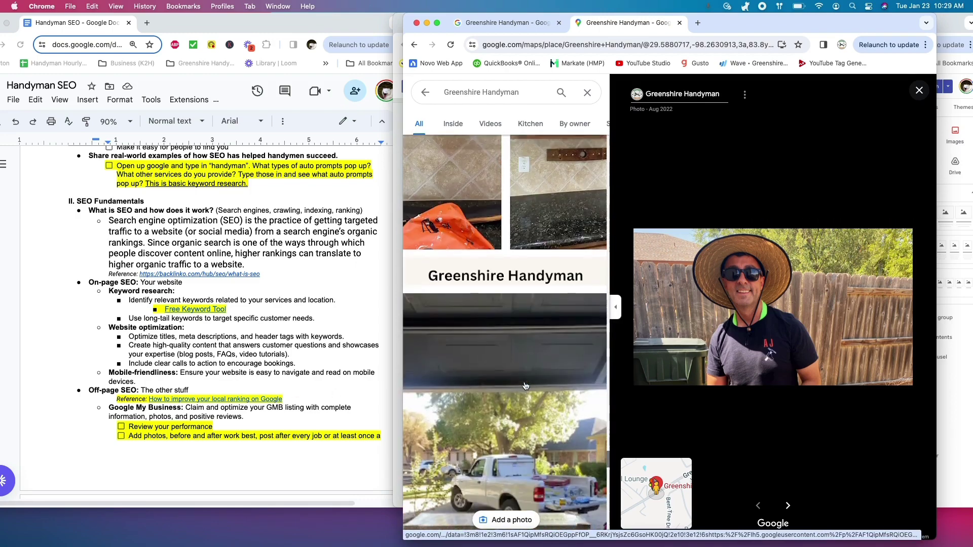
pyautogui.scroll(-3, 526, 386)
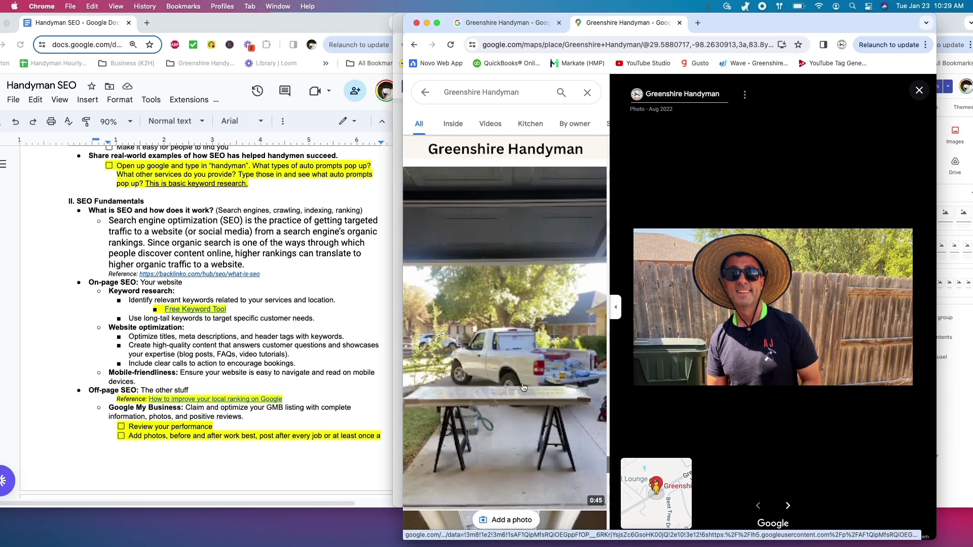
pyautogui.scroll(-10, 504, 395)
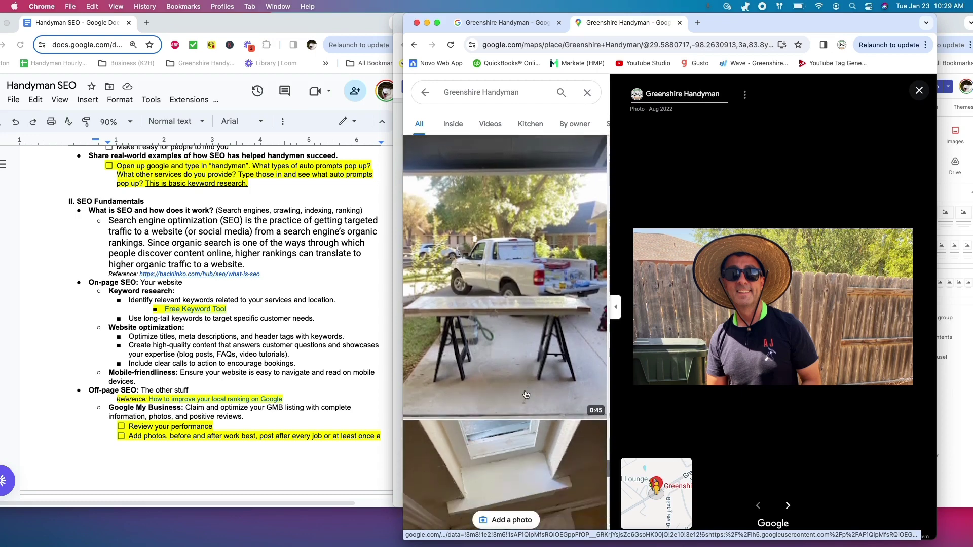
pyautogui.scroll(-3, 503, 401)
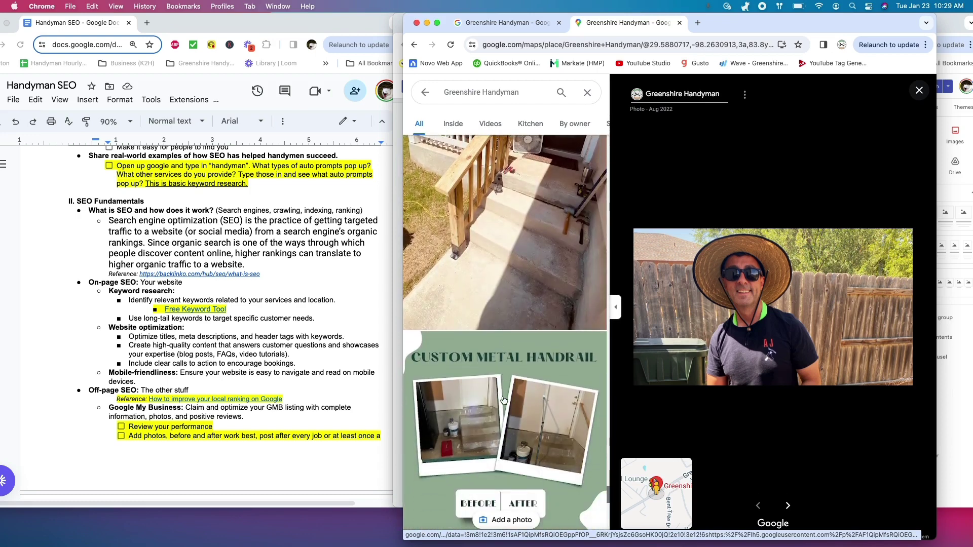